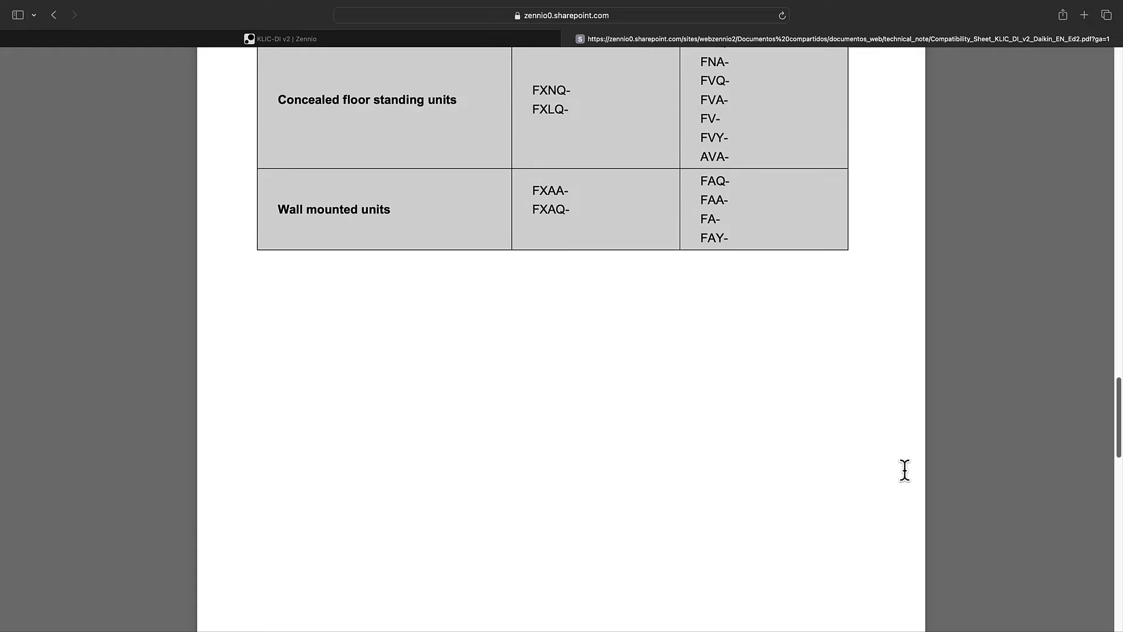
# Examine the Daikin compatibility sheet's indoor unit table and its annex of wired remote controllers compatible with KLIC-DI v2
pyautogui.scroll(-5, 905, 470)
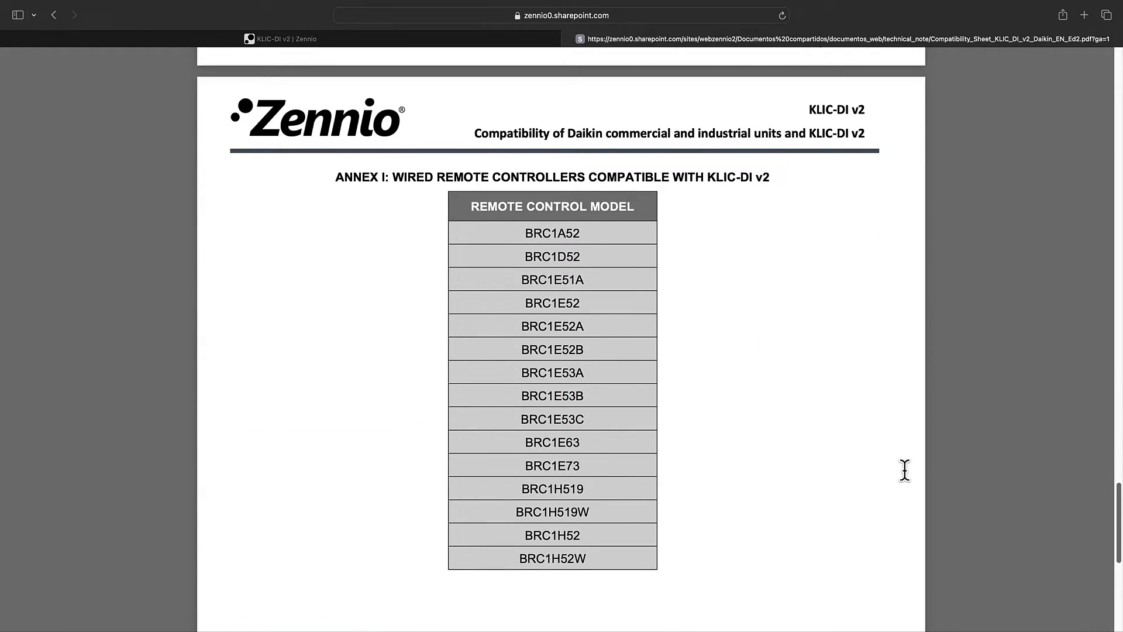
pyautogui.scroll(-3, 904, 470)
pyautogui.scroll(-4, 904, 469)
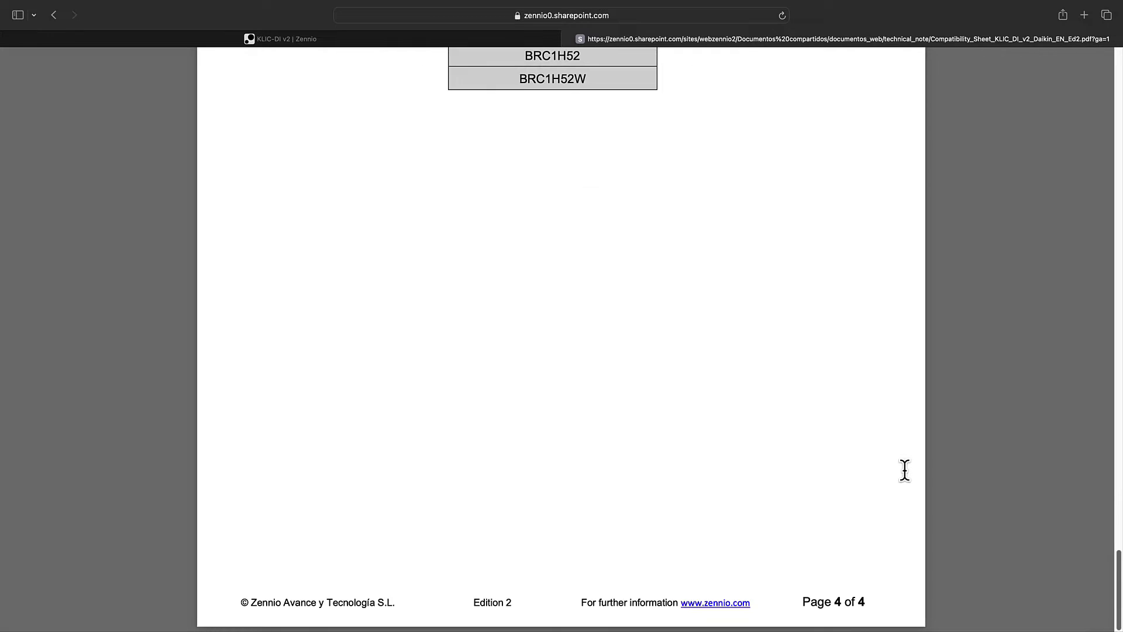
pyautogui.scroll(15, 904, 470)
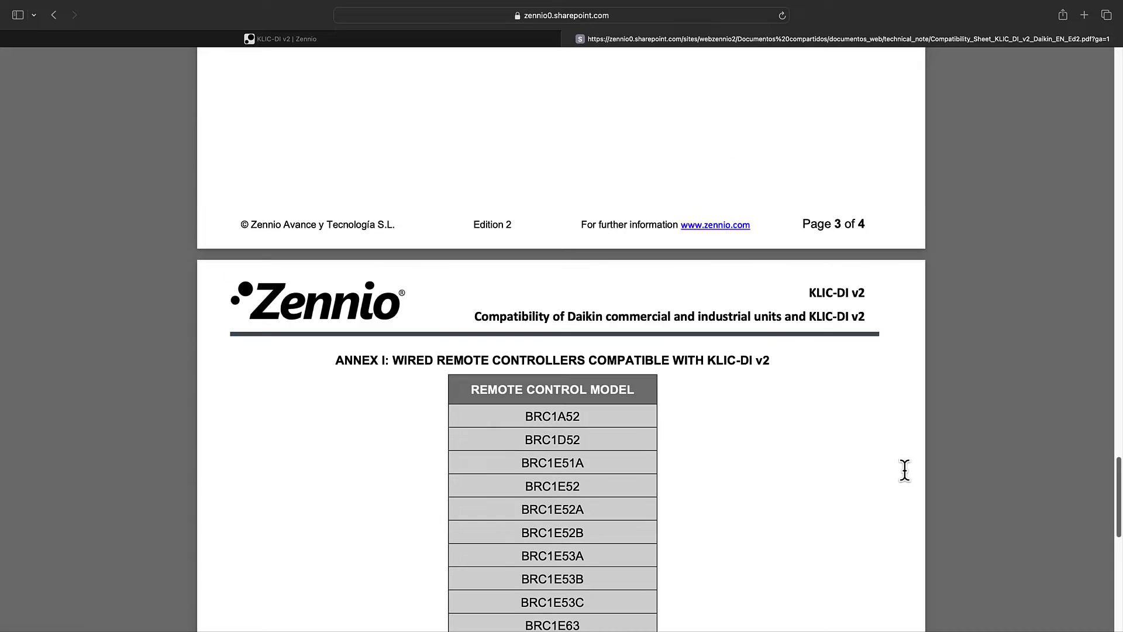
pyautogui.scroll(15, 904, 469)
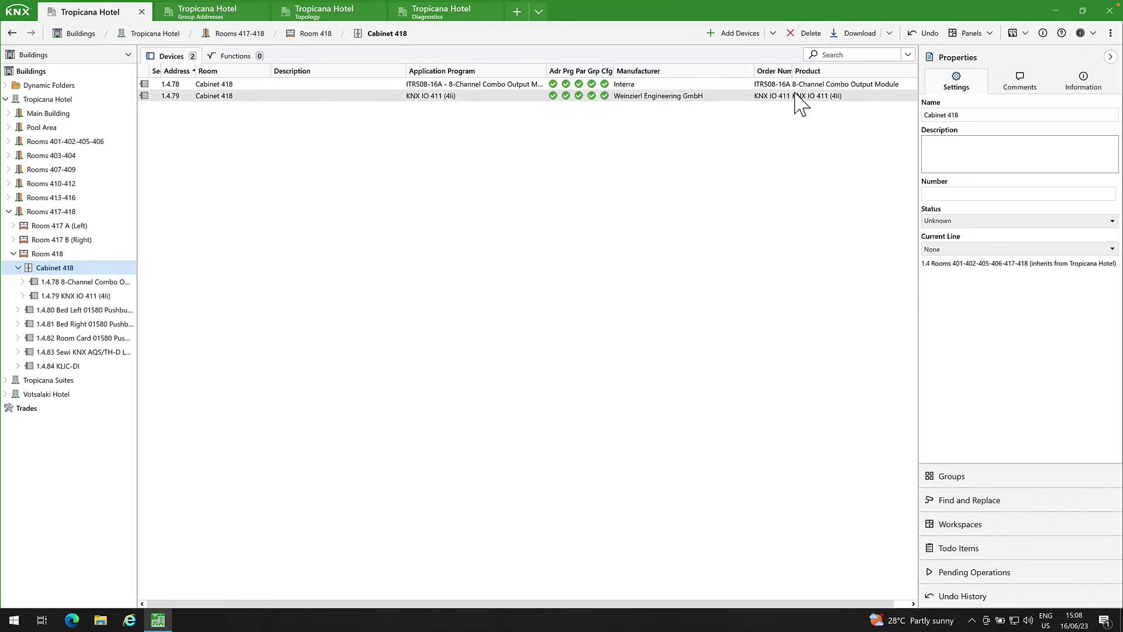
# Open the product catalog alongside the Cabinet 418 devices and show the devices of manufacturer Zennio
pyautogui.click(976, 35)
pyautogui.click(977, 50)
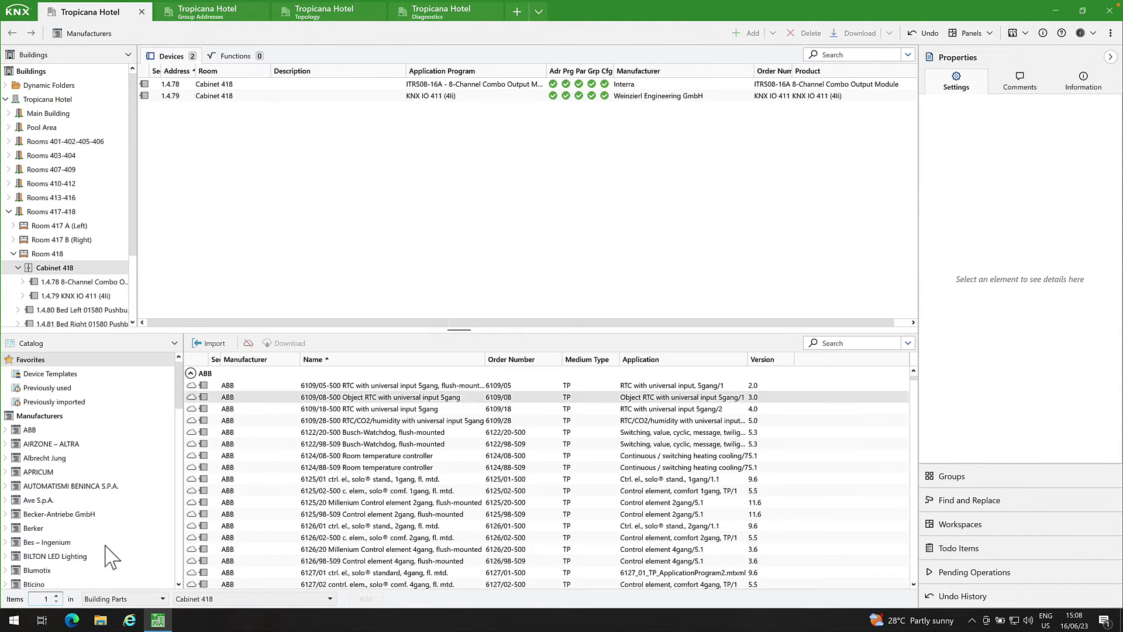
pyautogui.scroll(-15, 117, 553)
pyautogui.scroll(-10, 121, 556)
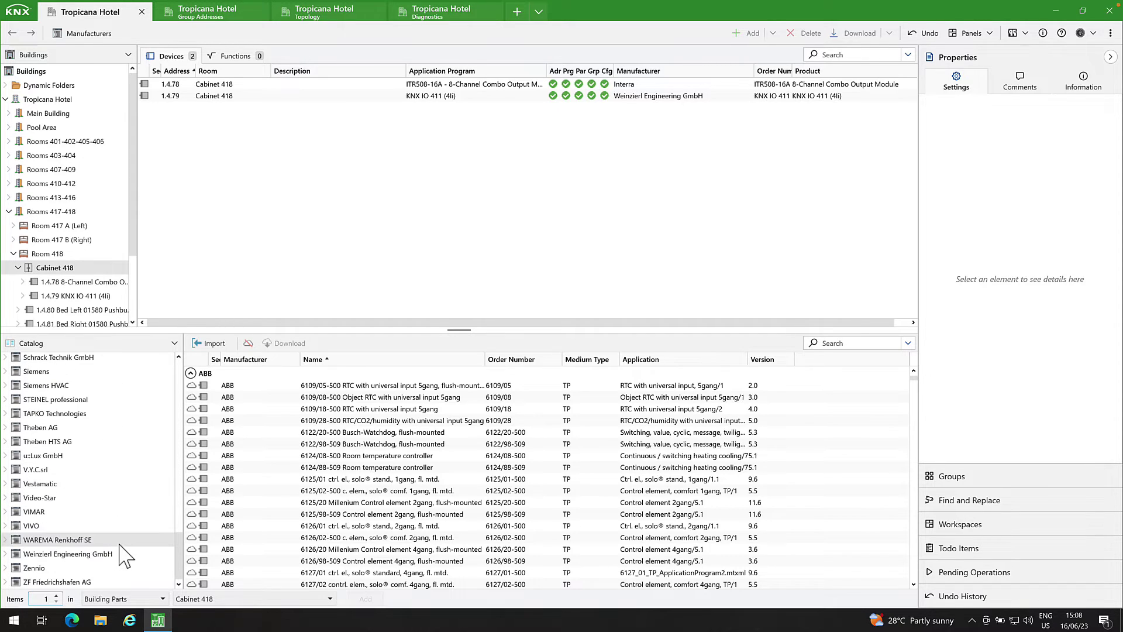
pyautogui.click(64, 568)
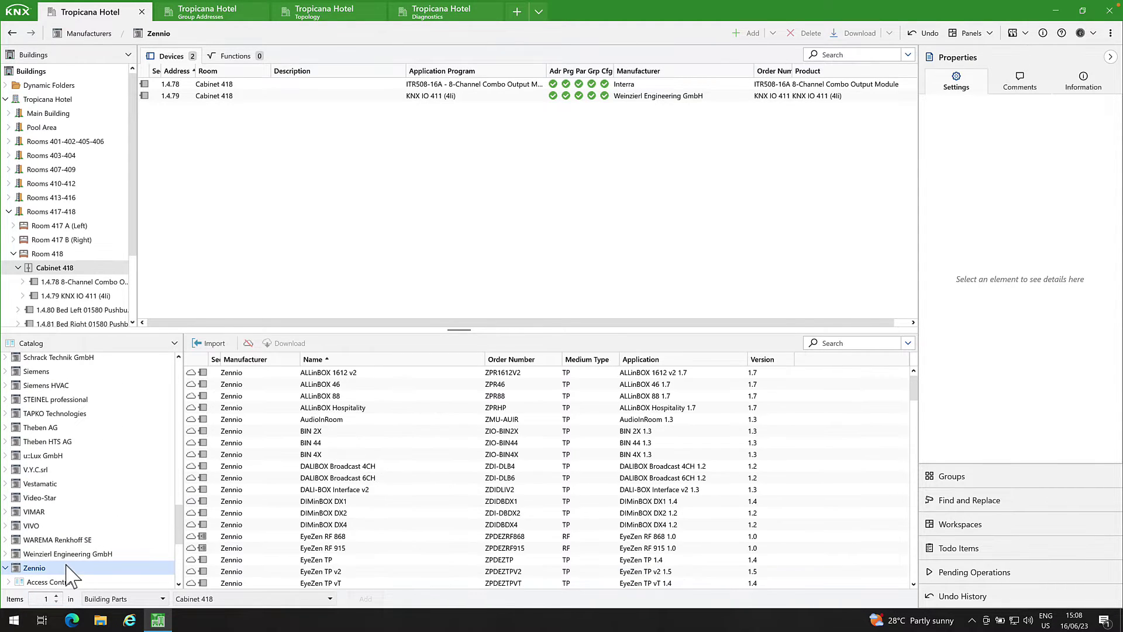
# Search the Zennio catalog for KLIC-DI and add the KLIC-DI v2 to Cabinet 418, closing the catalog when done
pyautogui.click(843, 344)
pyautogui.write('KLIC-DI')
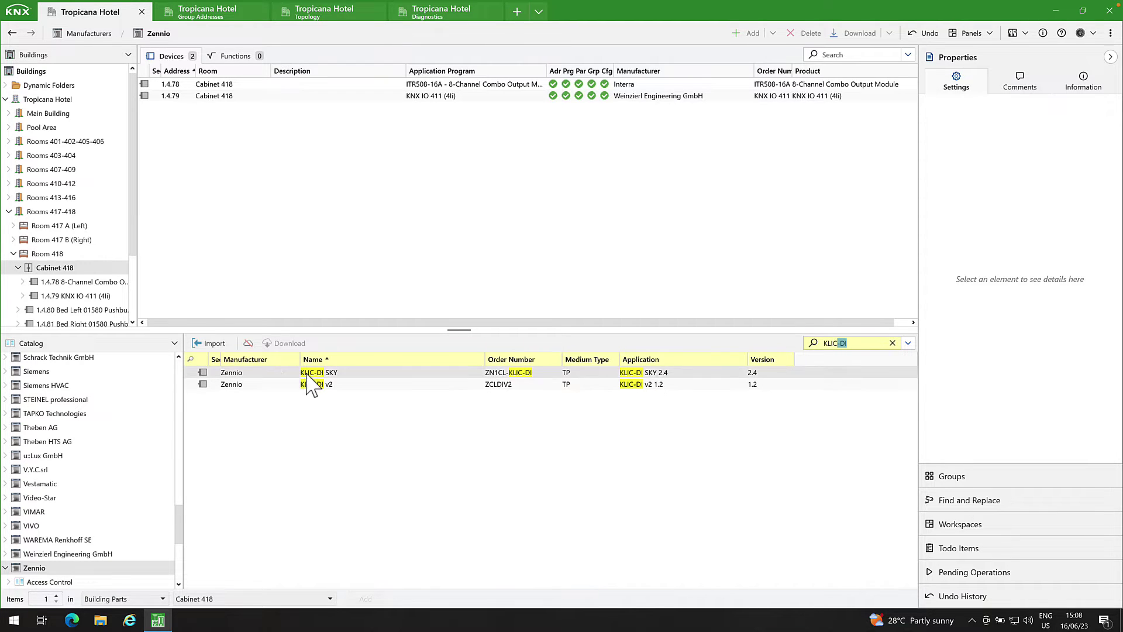
pyautogui.click(282, 384)
pyautogui.moveTo(282, 385); pyautogui.dragTo(348, 257)
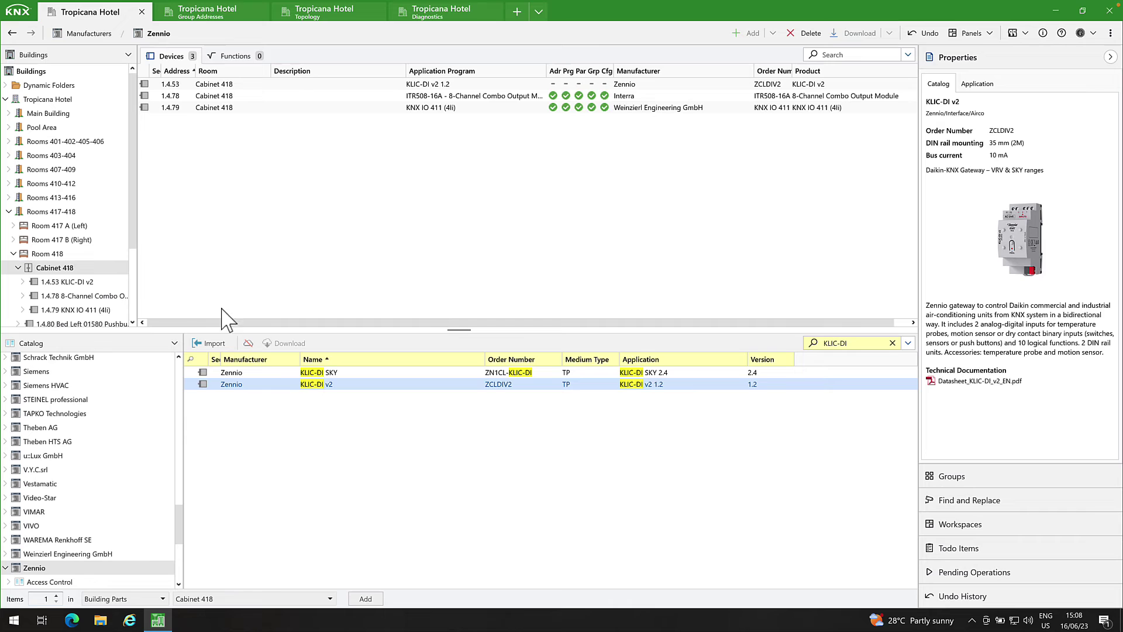
pyautogui.click(175, 343)
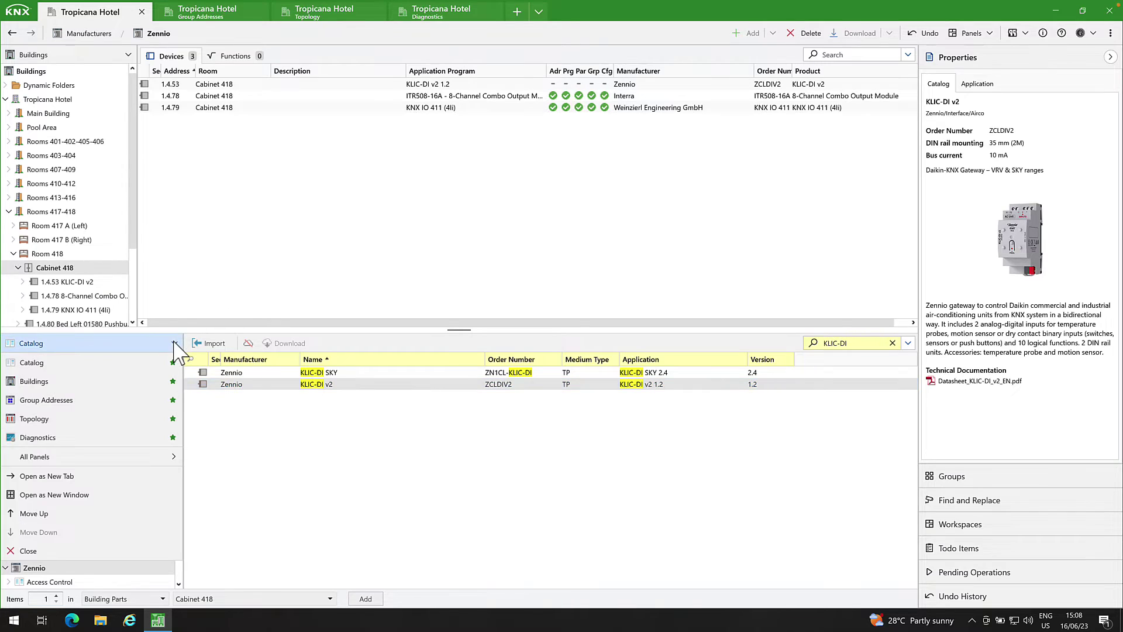
pyautogui.click(49, 551)
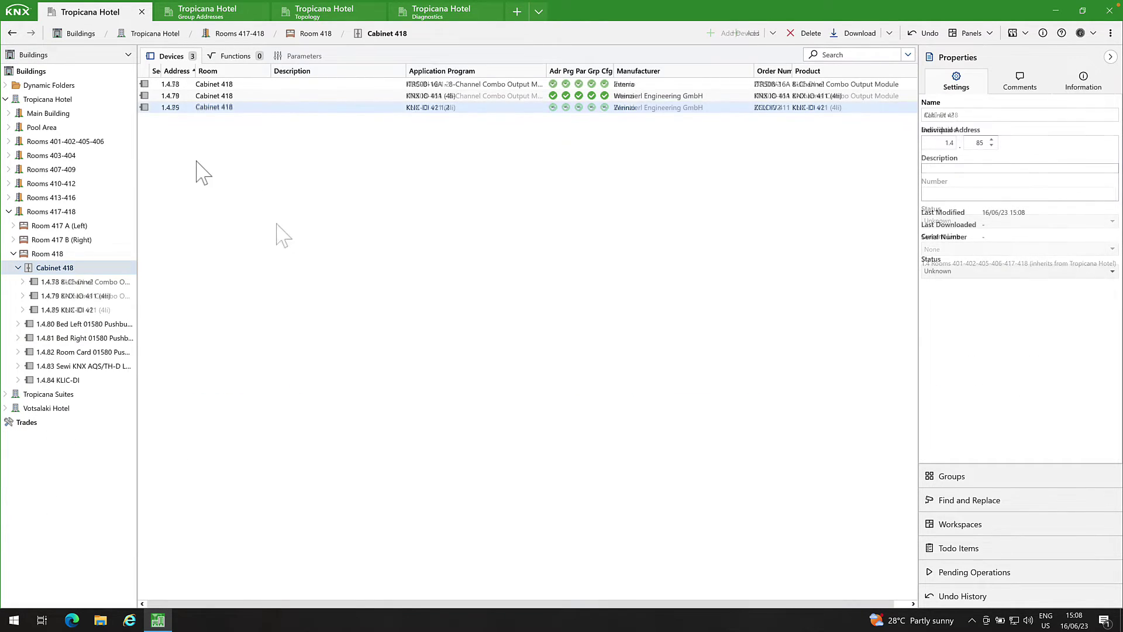
# Open the AC Gateway configuration parameters of the new KLIC-DI v2 device in Cabinet 418
pyautogui.doubleClick(150, 110)
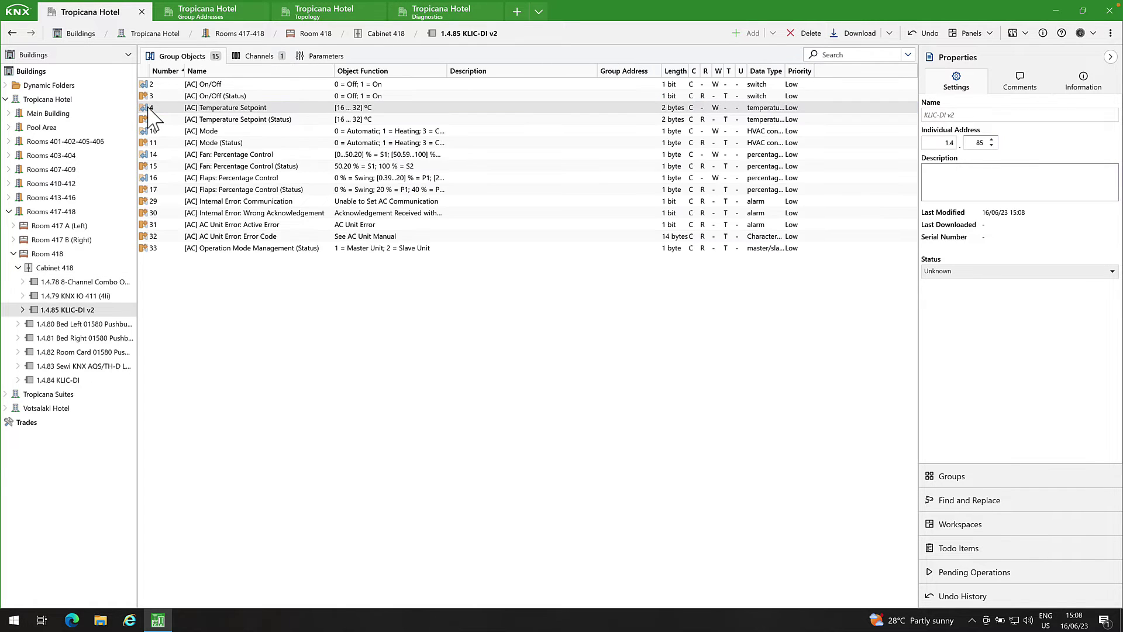
pyautogui.click(338, 59)
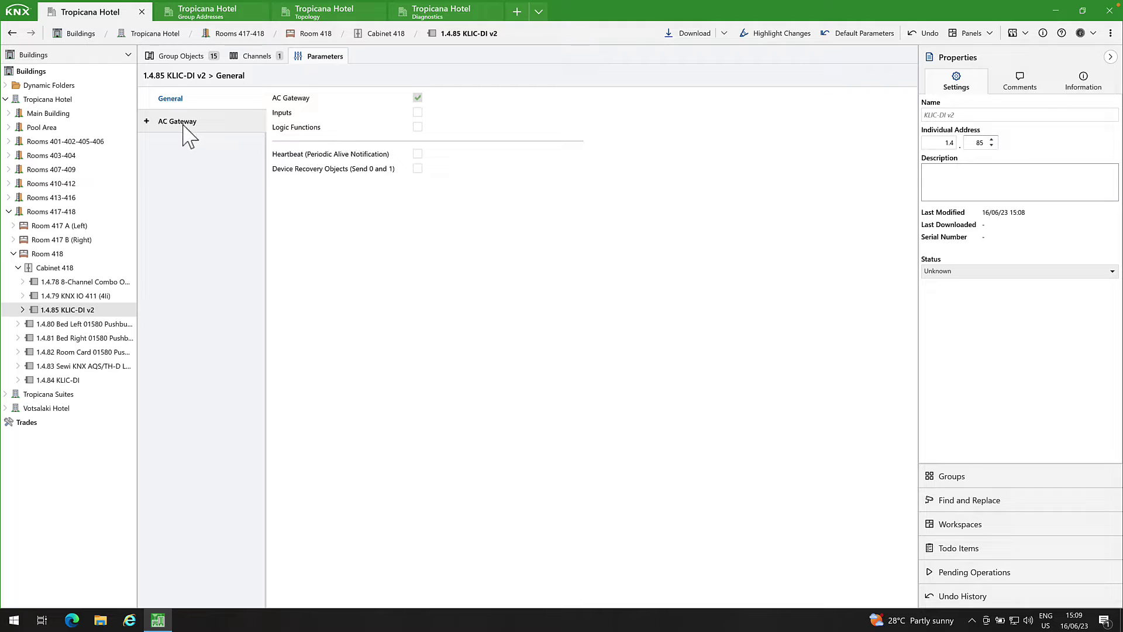
pyautogui.click(147, 121)
pyautogui.click(183, 147)
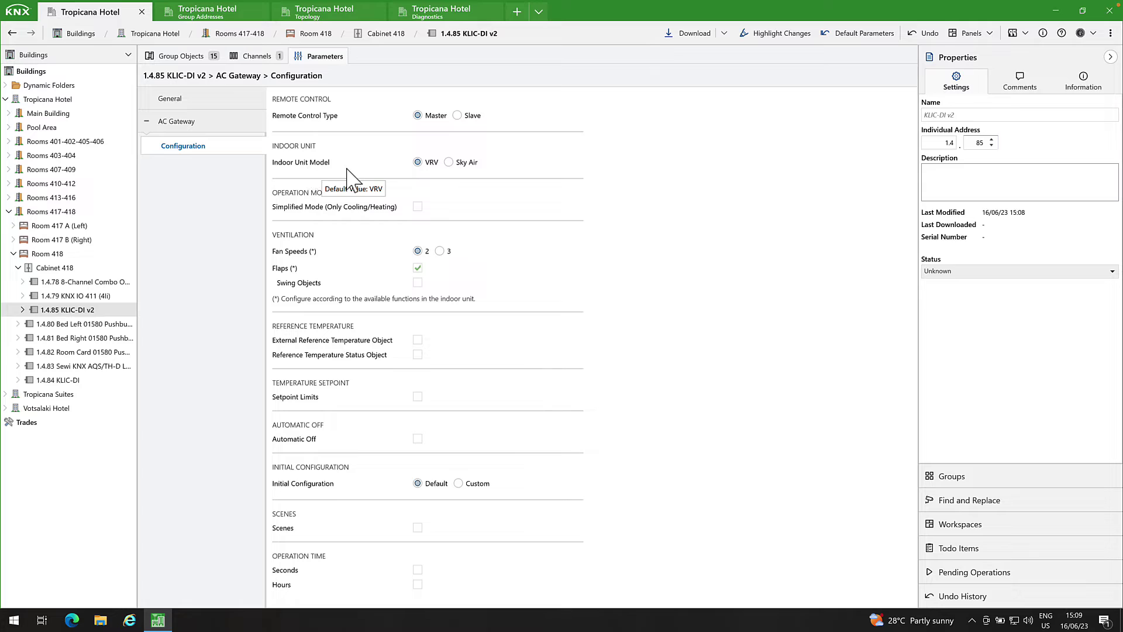
# Set the indoor unit model to Sky Air and its ventilation to 3 fan speeds without flaps
pyautogui.click(449, 162)
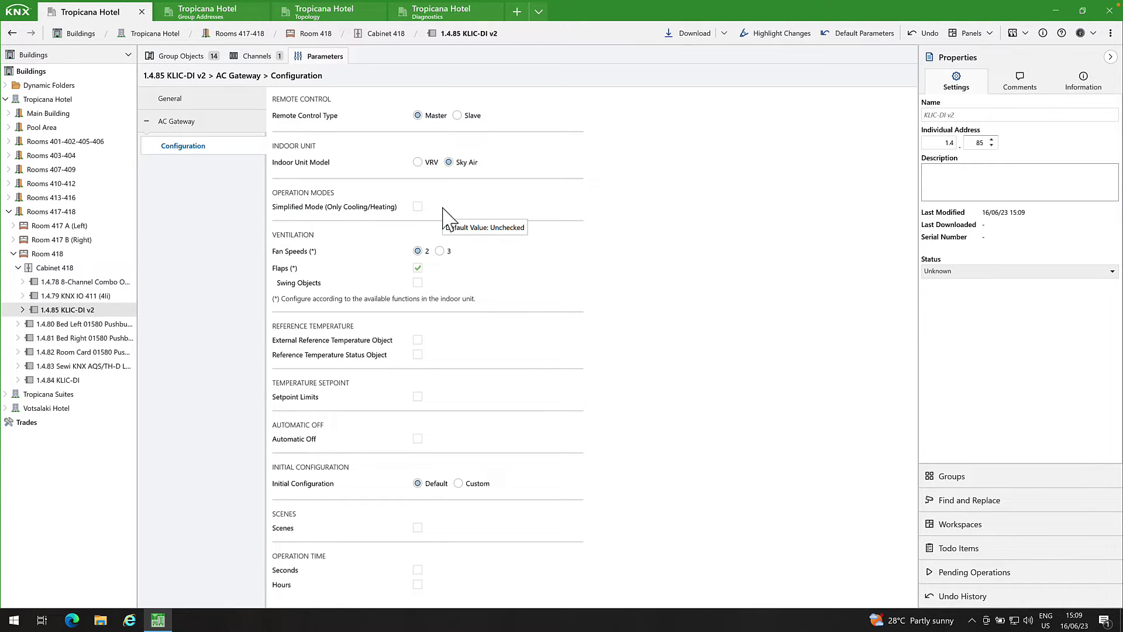
pyautogui.click(447, 251)
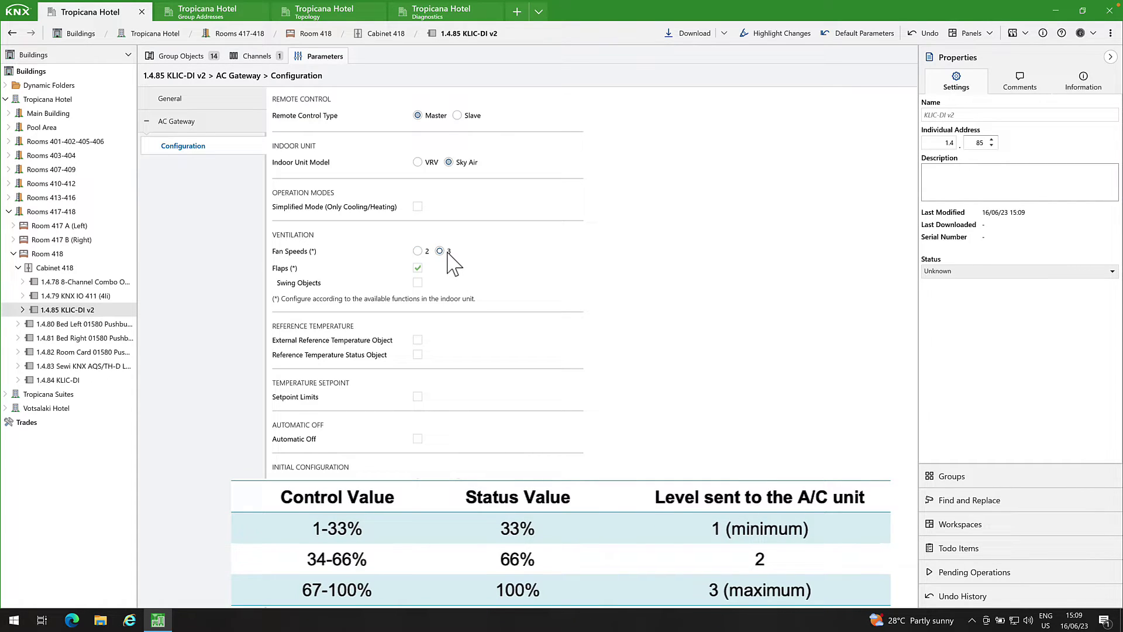
pyautogui.click(417, 268)
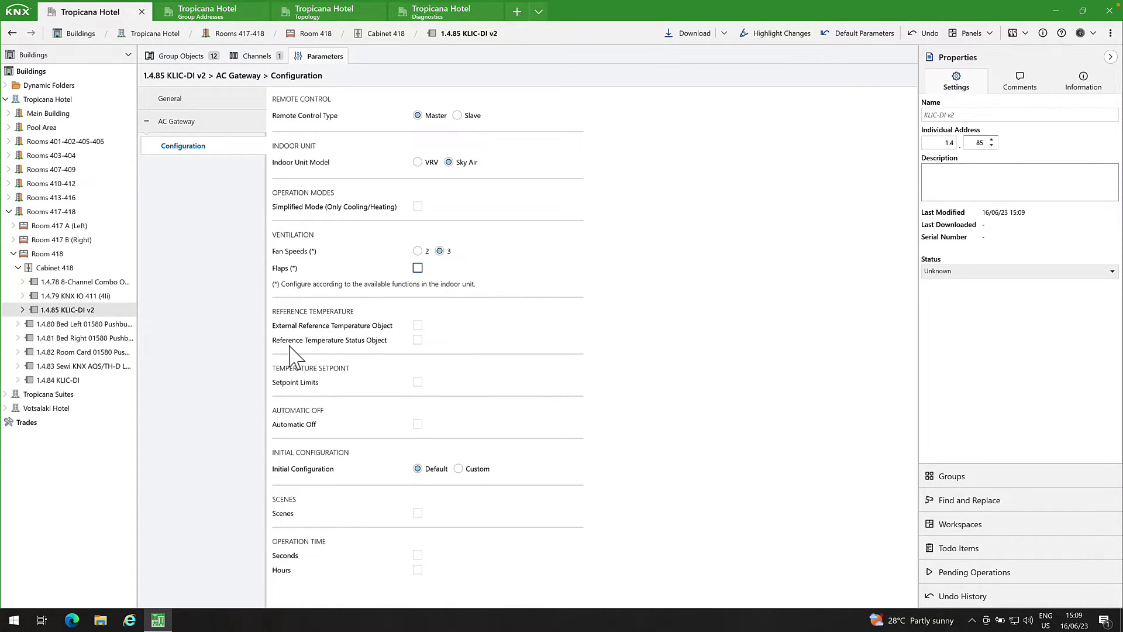
# Enable the Reference Temperature Status Object and keep its sending type as Variation
pyautogui.click(417, 340)
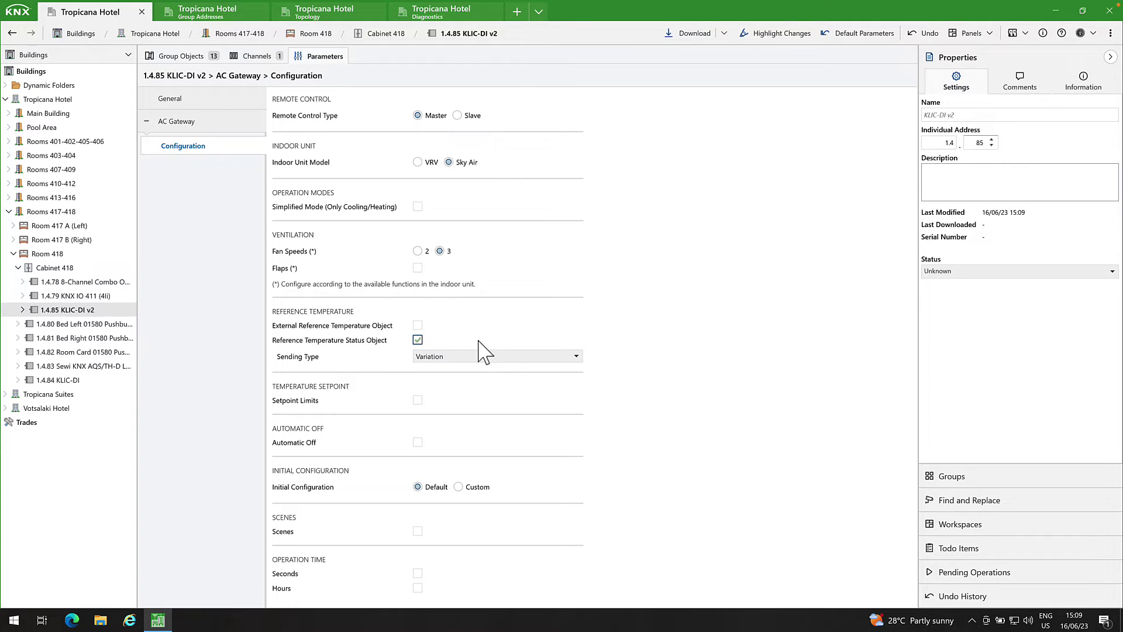
pyautogui.click(477, 358)
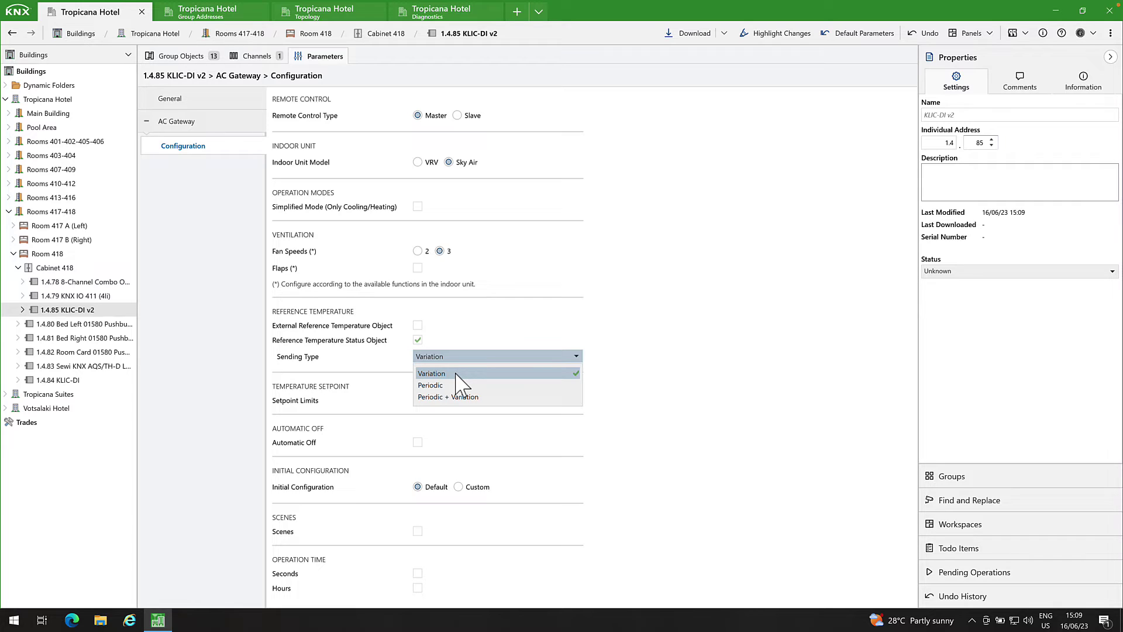
pyautogui.click(461, 354)
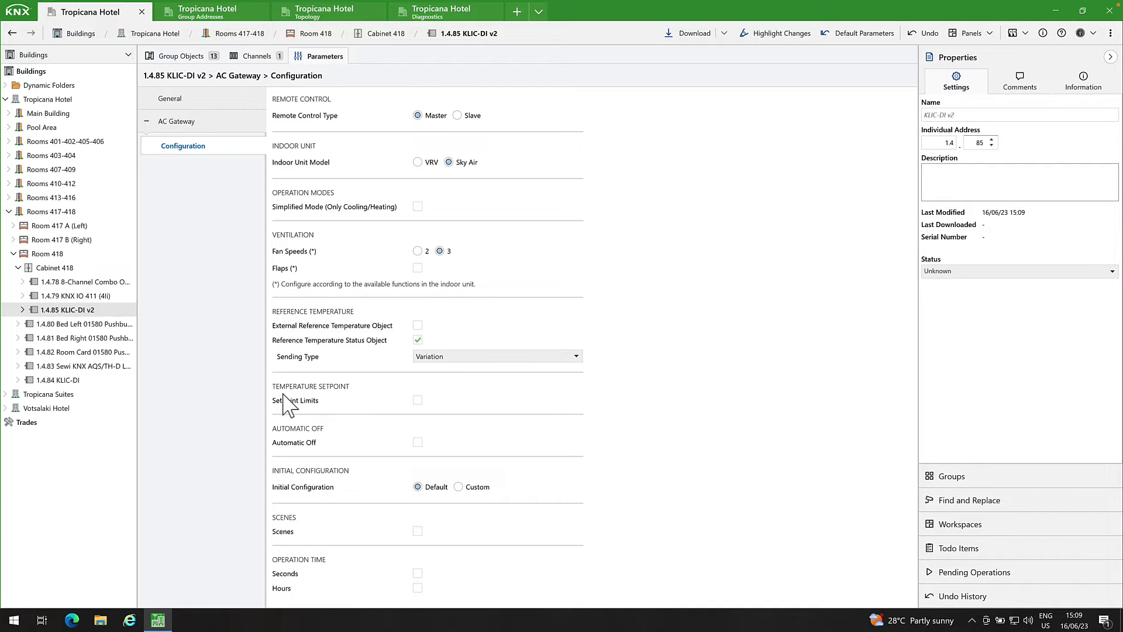
# Enable scenes for the AC gateway and activate Scene 1 with scene number 45
pyautogui.click(417, 531)
pyautogui.click(175, 165)
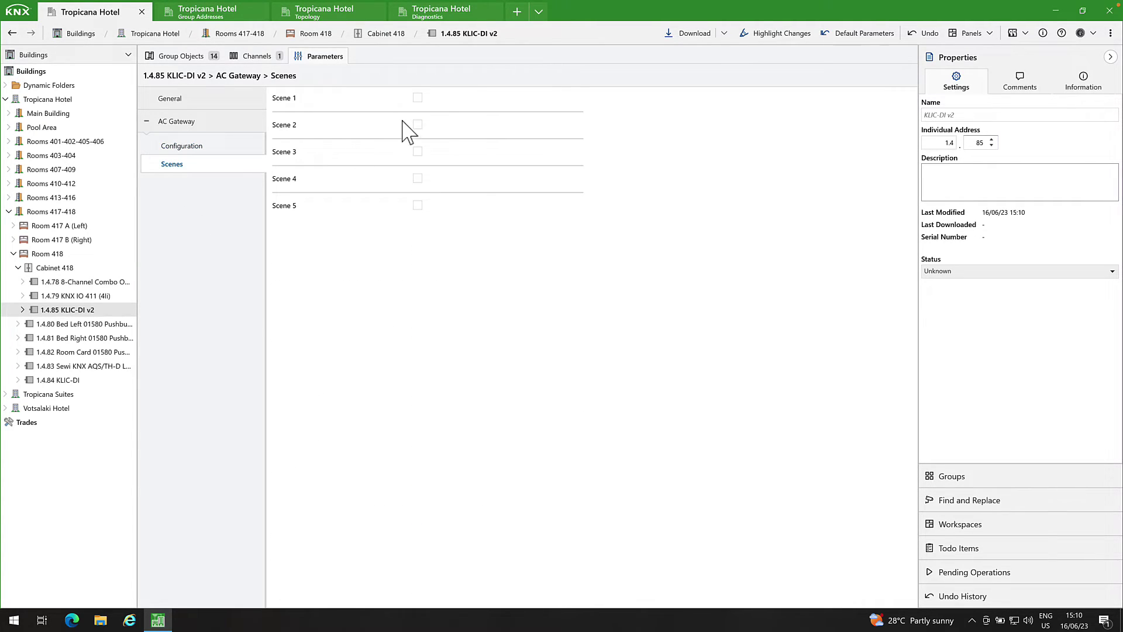
pyautogui.click(418, 97)
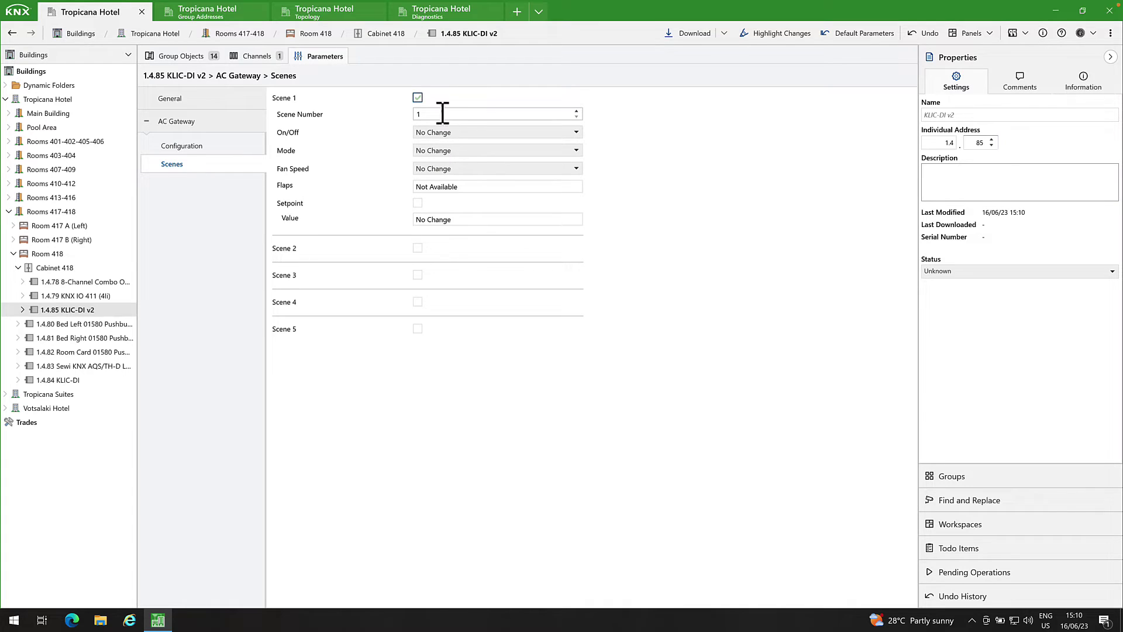
pyautogui.doubleClick(443, 113)
pyautogui.write('45')
# Configure Scene 1 to switch the AC on in Cooling mode at fan speed 1 with a 26 °C setpoint
pyautogui.click(438, 133)
pyautogui.click(426, 169)
pyautogui.click(432, 152)
pyautogui.click(436, 205)
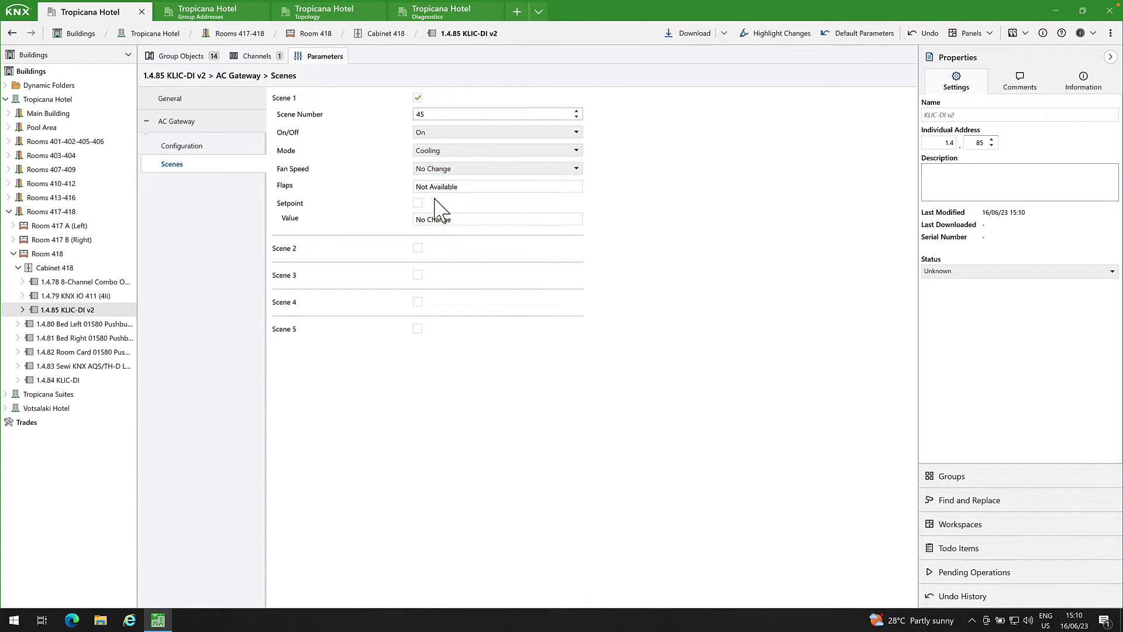
pyautogui.click(434, 170)
pyautogui.click(432, 199)
pyautogui.click(418, 203)
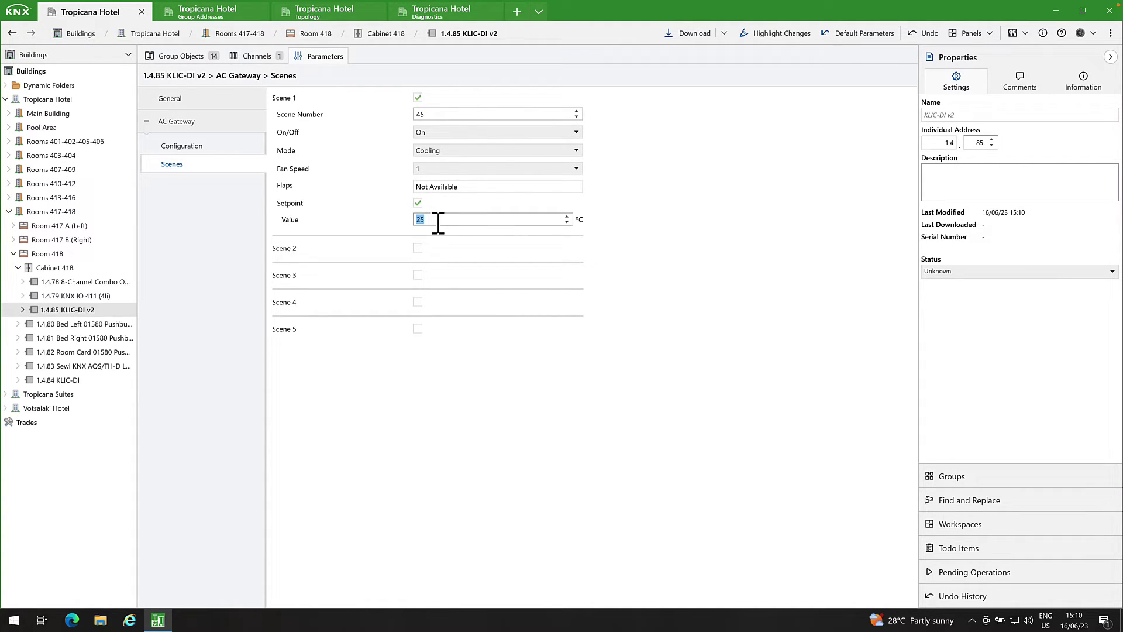
# Activate Scene 2 with scene number 46, On/Off set to Off and mode set to Cooling
pyautogui.click(418, 248)
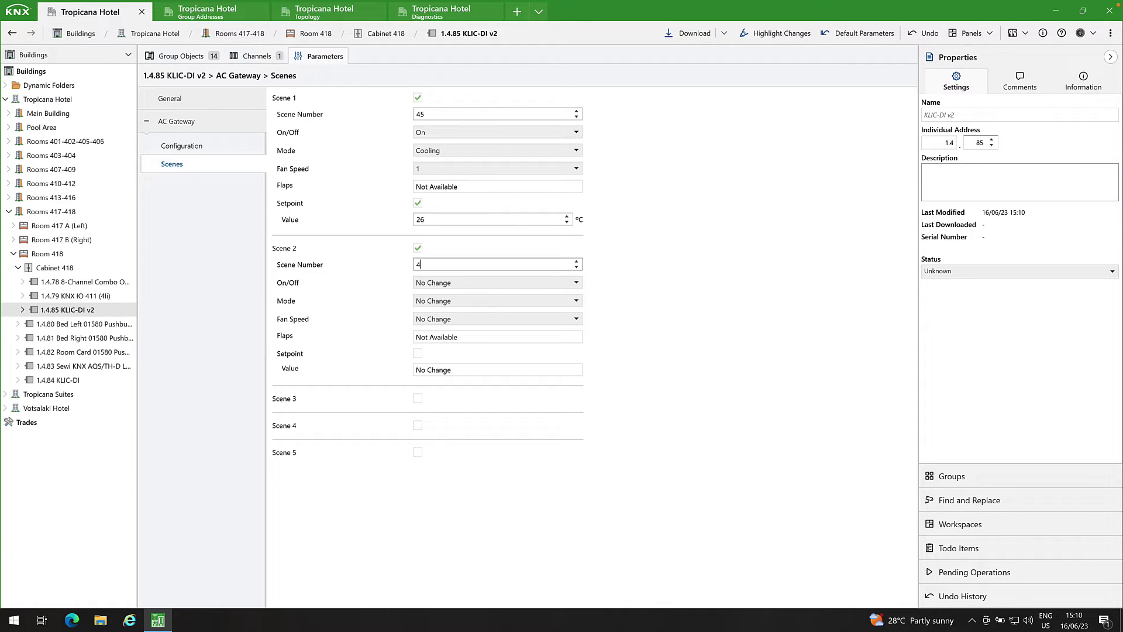
pyautogui.click(440, 284)
pyautogui.click(433, 319)
pyautogui.click(430, 301)
pyautogui.click(439, 354)
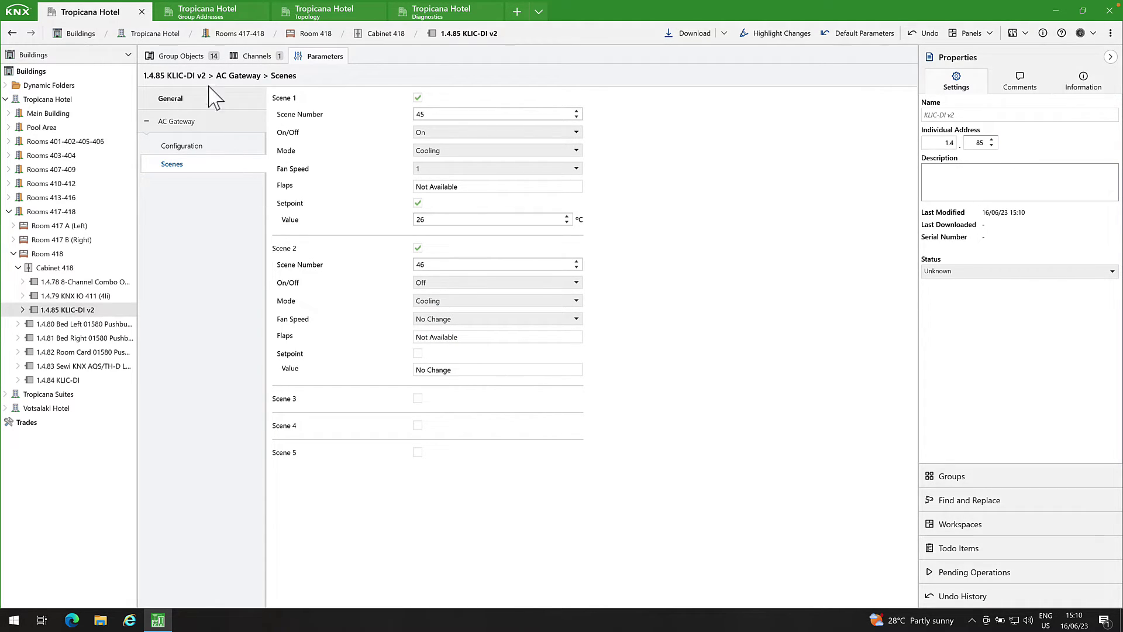
# Display the KLIC-DI v2 group objects together with the group addresses, expanding main group 17 Rooms 417-418 to reach 17/3 Climate
pyautogui.click(188, 56)
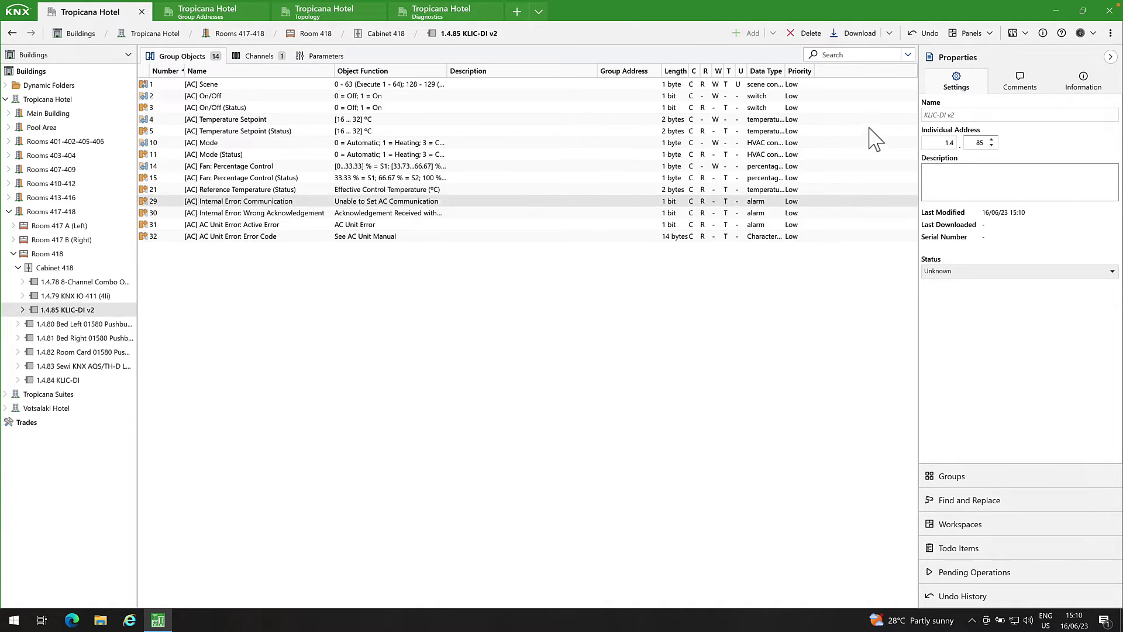
pyautogui.click(973, 33)
pyautogui.click(974, 91)
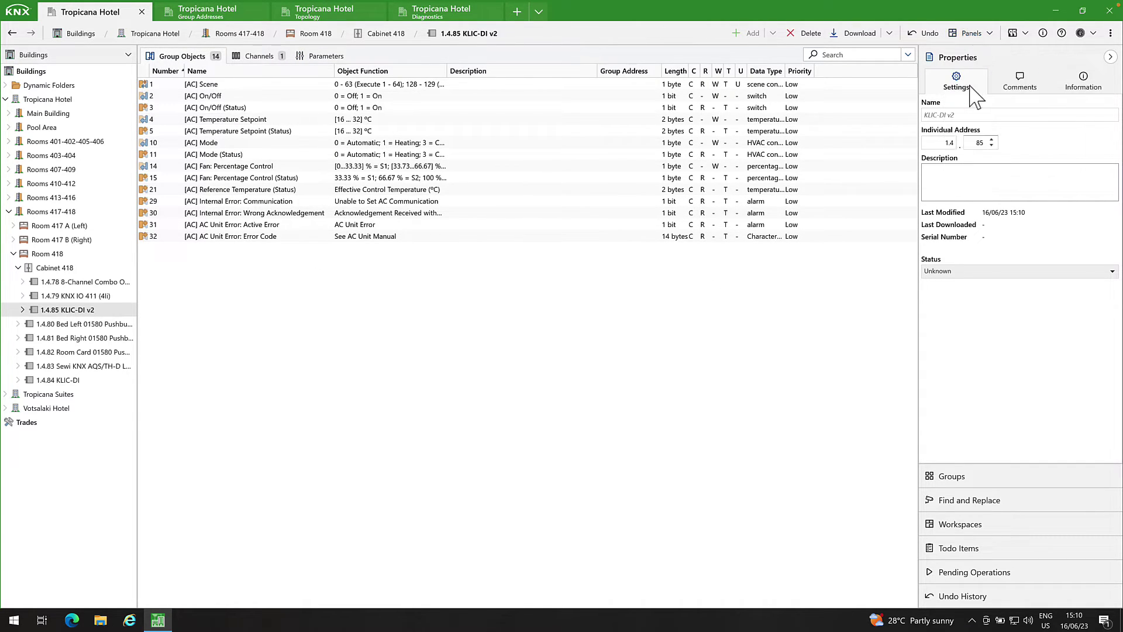
pyautogui.scroll(-2, 35, 526)
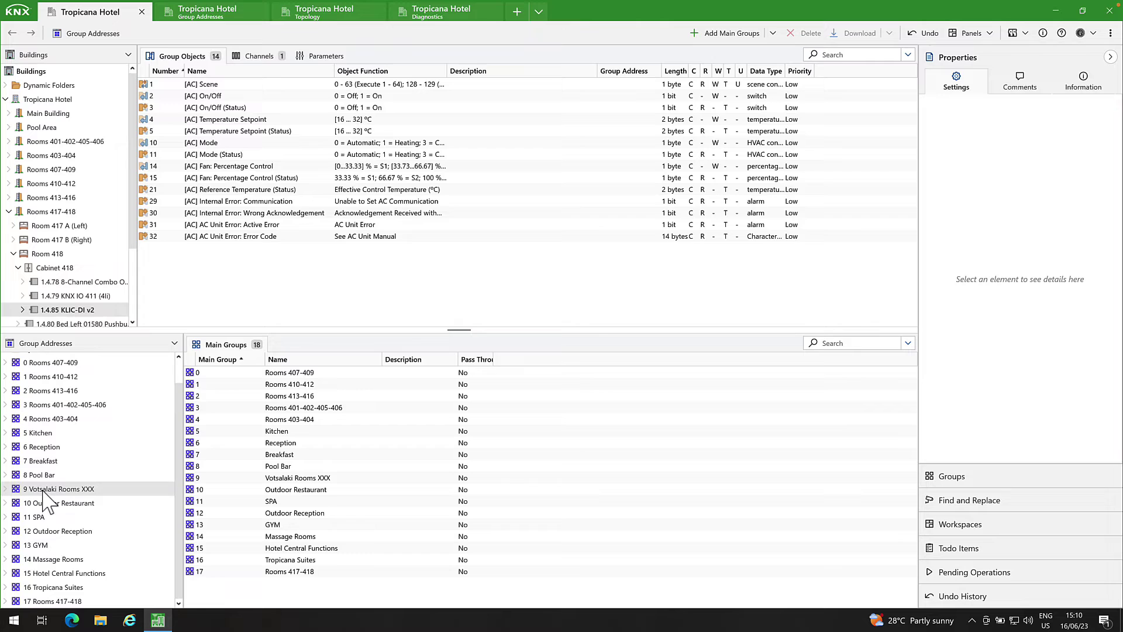
pyautogui.doubleClick(16, 601)
pyautogui.scroll(-2, 52, 597)
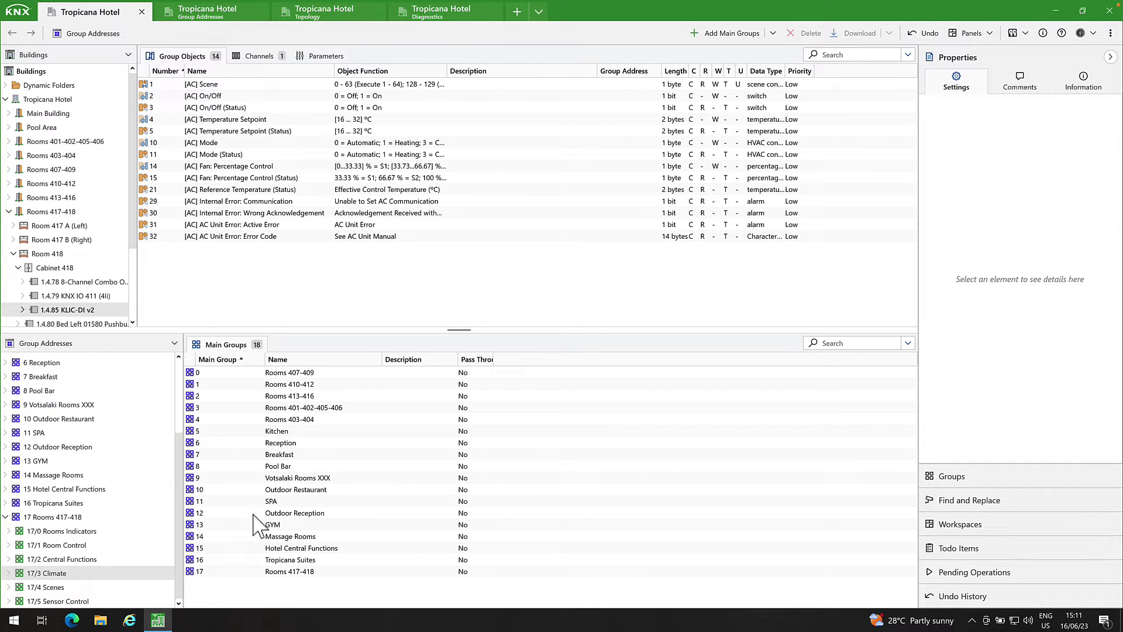
# Link group address 17/3/35 AC_Scenes_418 to the [AC] Scene object, accepting the differing data types
pyautogui.click(295, 583)
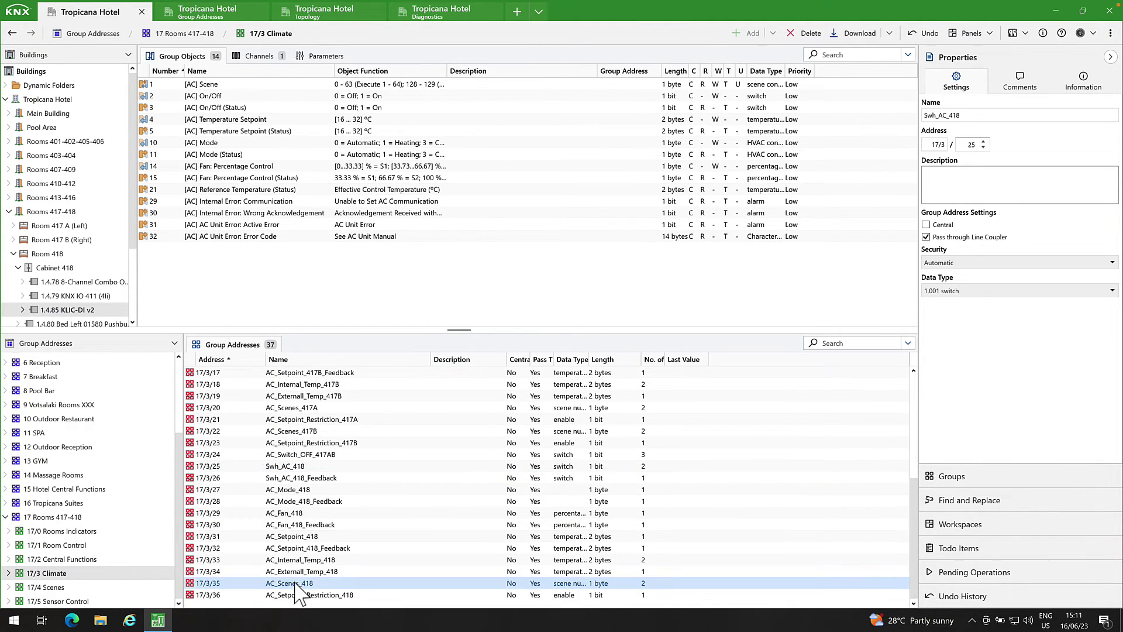
pyautogui.moveTo(296, 584); pyautogui.dragTo(374, 87)
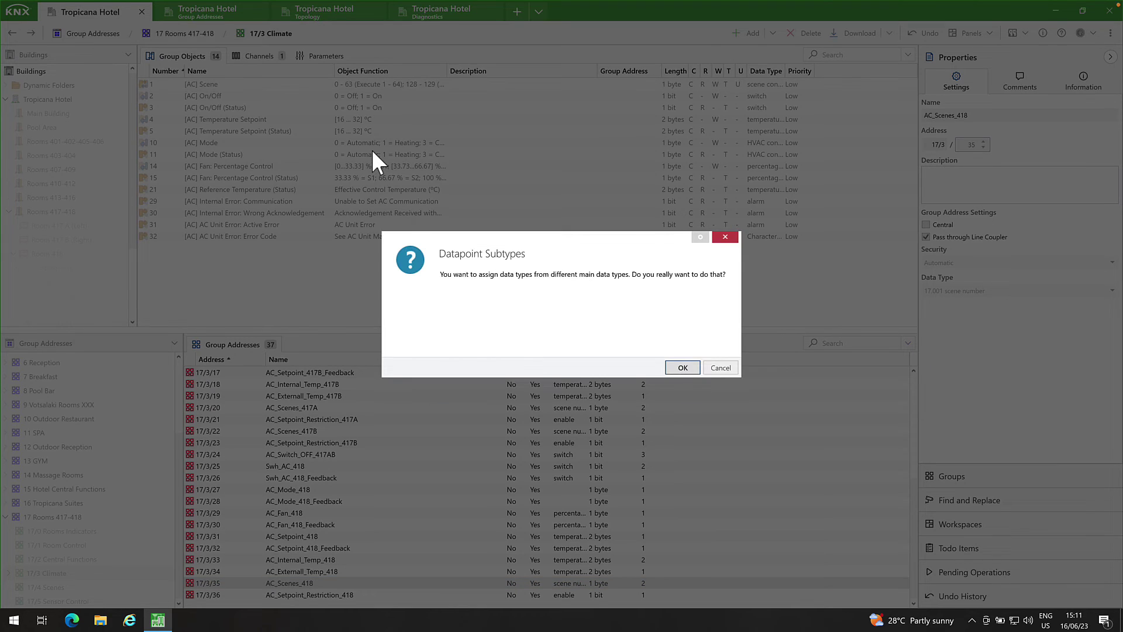
pyautogui.click(680, 367)
# Link 17/3/25 Swh_AC_418 to the [AC] On/Off object and 17/3/26 Swh_AC_418_Feedback to [AC] On/Off (Status)
pyautogui.click(301, 96)
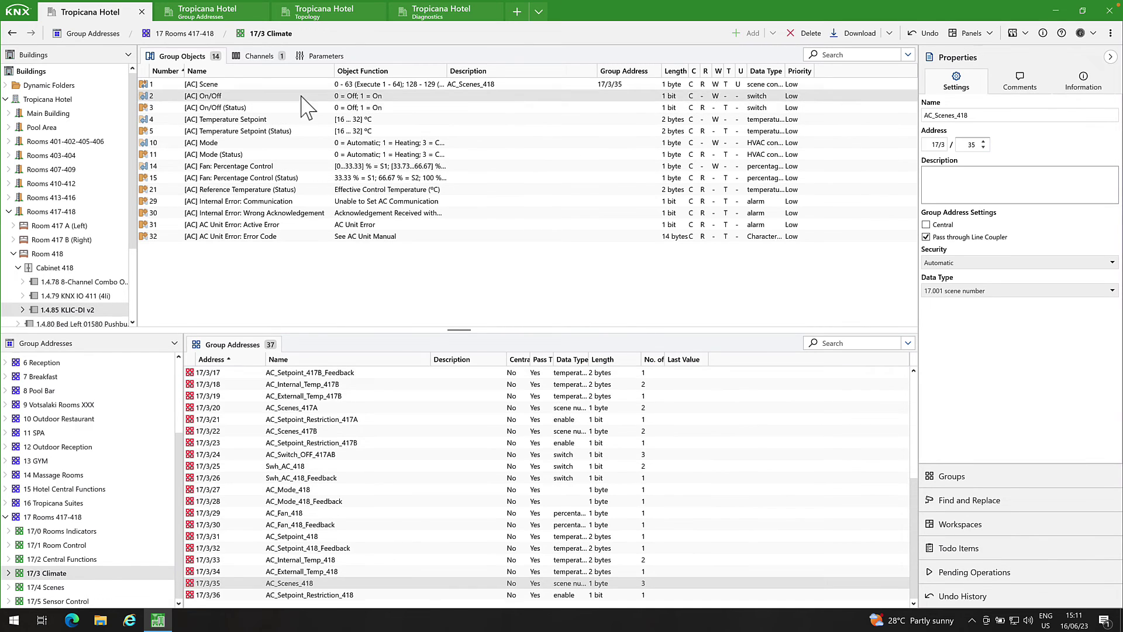
pyautogui.moveTo(288, 467); pyautogui.dragTo(443, 105)
pyautogui.moveTo(290, 467); pyautogui.dragTo(477, 107)
pyautogui.click(339, 502)
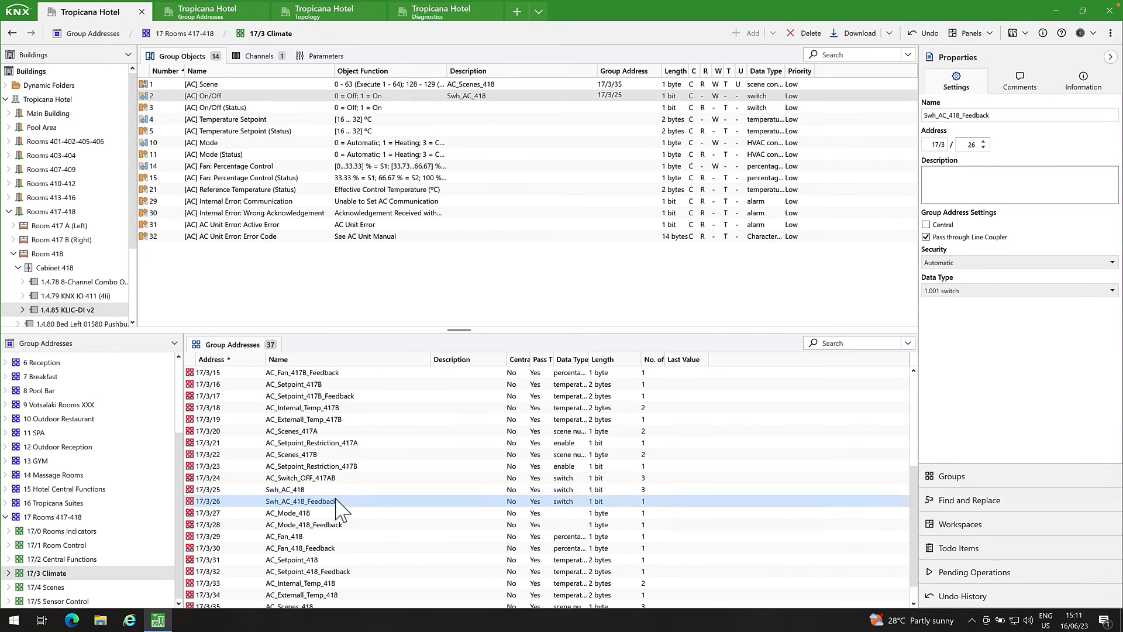
pyautogui.moveTo(339, 502); pyautogui.dragTo(465, 111)
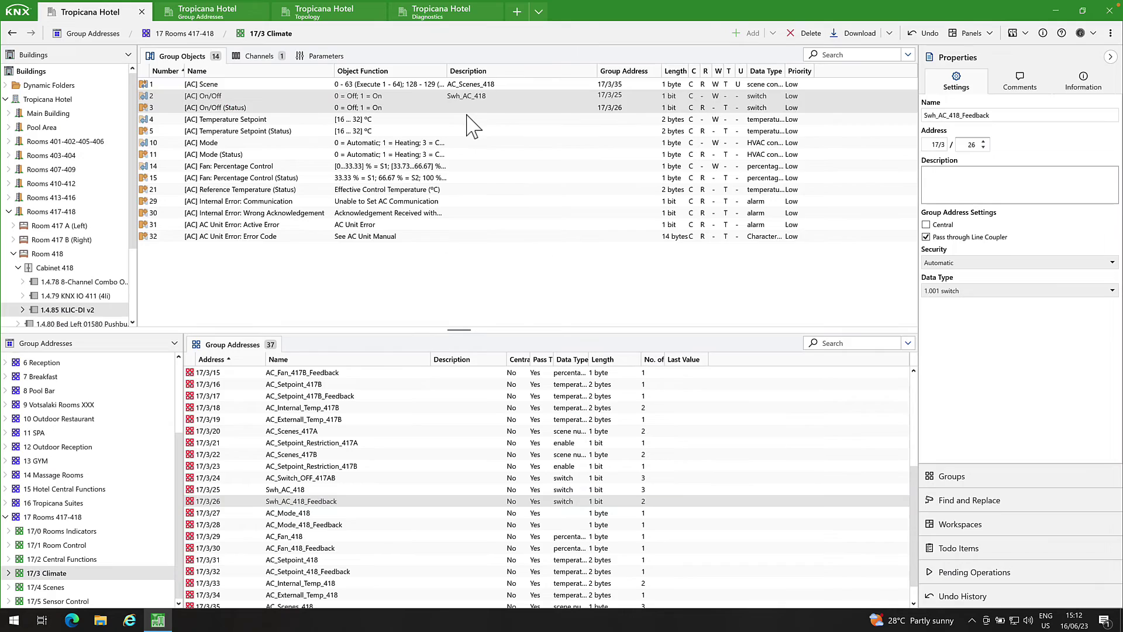
# Link 17/3/31 AC_Setpoint_418 to the [AC] Temperature Setpoint object and 17/3/32 AC_Setpoint_418_Feedback to [AC] Temperature Setpoint (Status)
pyautogui.click(403, 121)
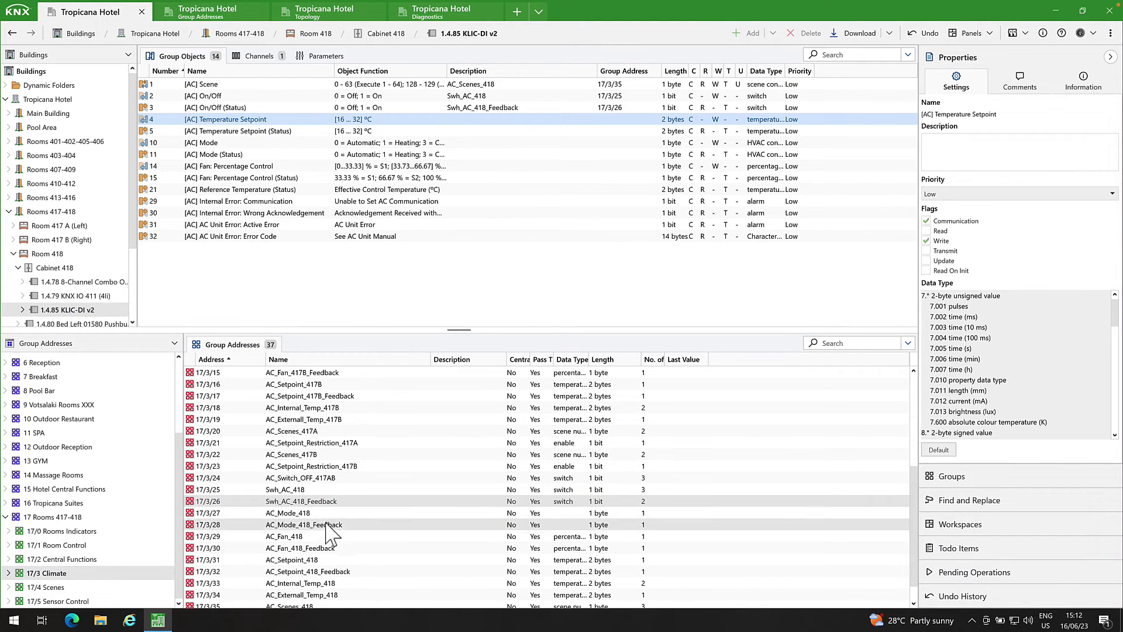
pyautogui.click(314, 563)
pyautogui.moveTo(314, 563); pyautogui.dragTo(484, 121)
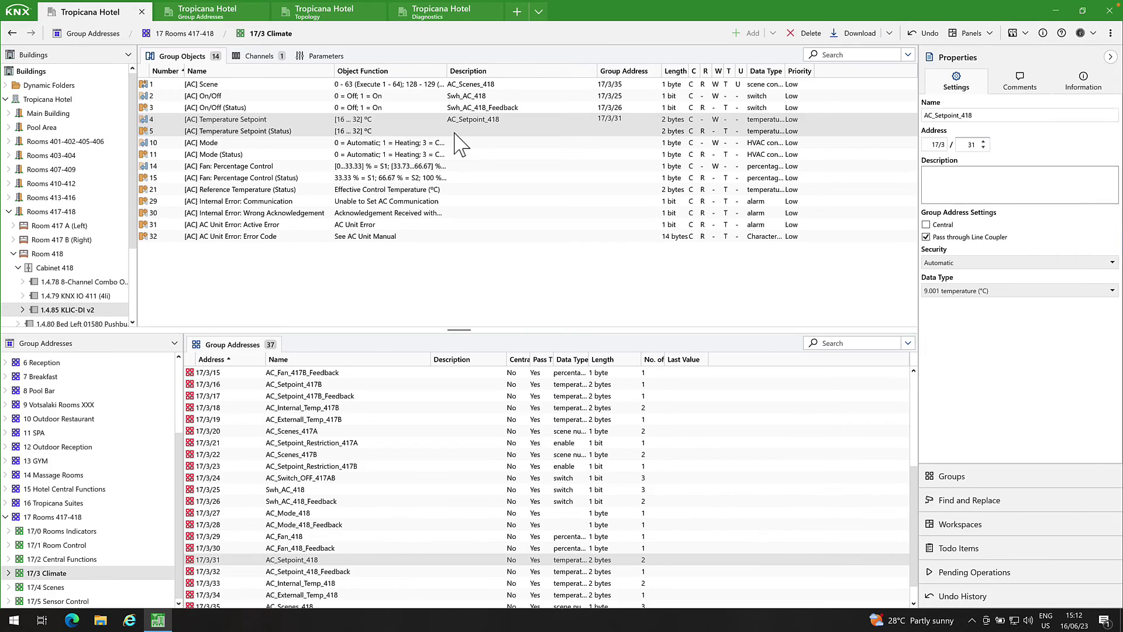
pyautogui.click(458, 131)
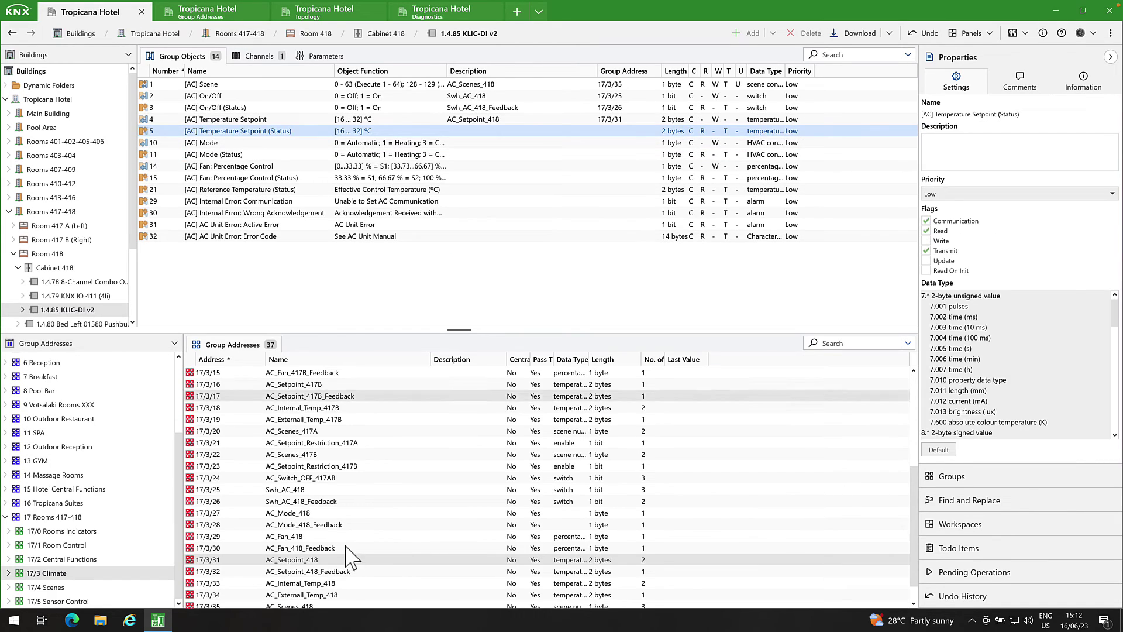
pyautogui.click(310, 571)
pyautogui.moveTo(310, 571); pyautogui.dragTo(514, 133)
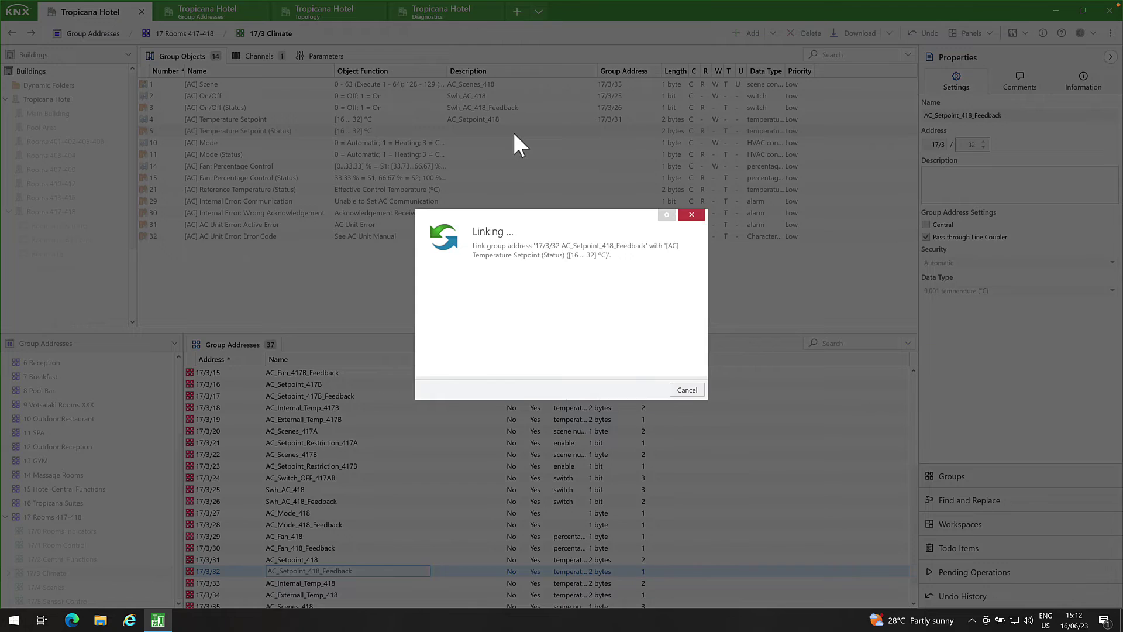
# Link 17/3/27 AC_Mode_418 to the [AC] Mode object and 17/3/28 AC_Mode_418_Feedback to [AC] Mode (Status)
pyautogui.click(462, 143)
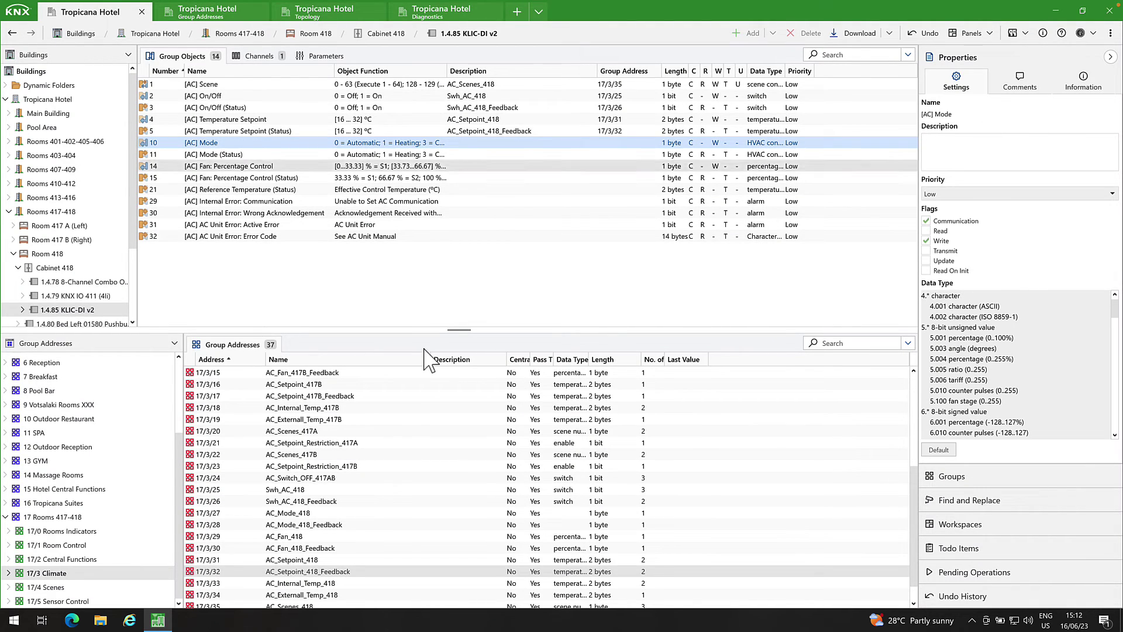
pyautogui.moveTo(351, 515); pyautogui.dragTo(490, 143)
pyautogui.moveTo(338, 523); pyautogui.dragTo(474, 159)
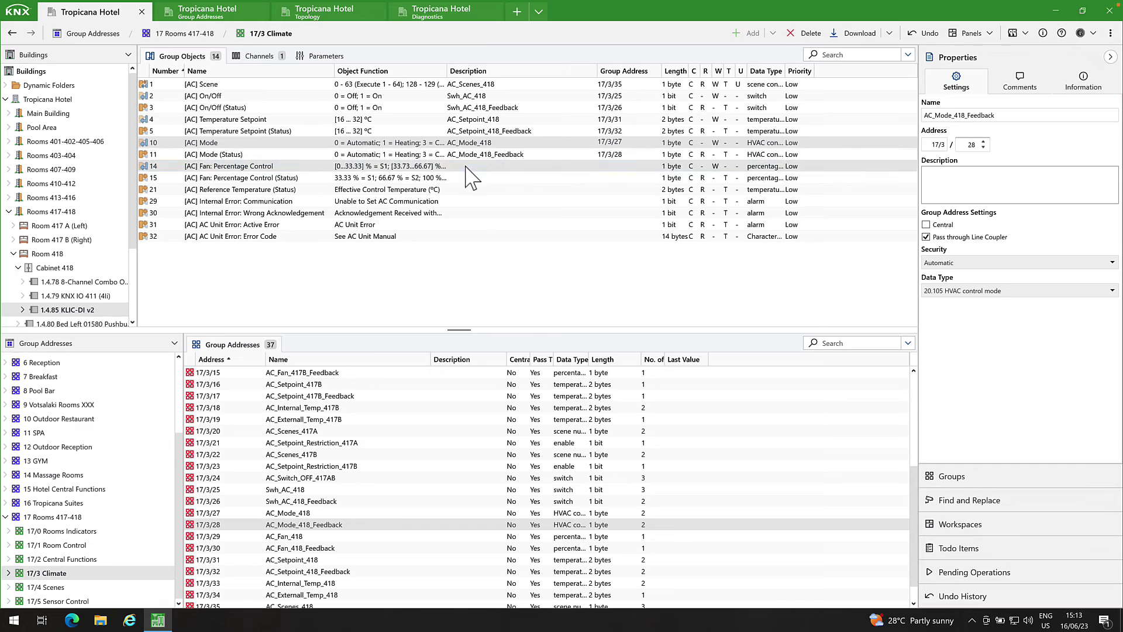
# Link 17/3/29 AC_Fan_418 to [AC] Fan: Percentage Control and 17/3/30 AC_Fan_418_Feedback to [AC] Fan: Percentage Control (Status)
pyautogui.click(471, 166)
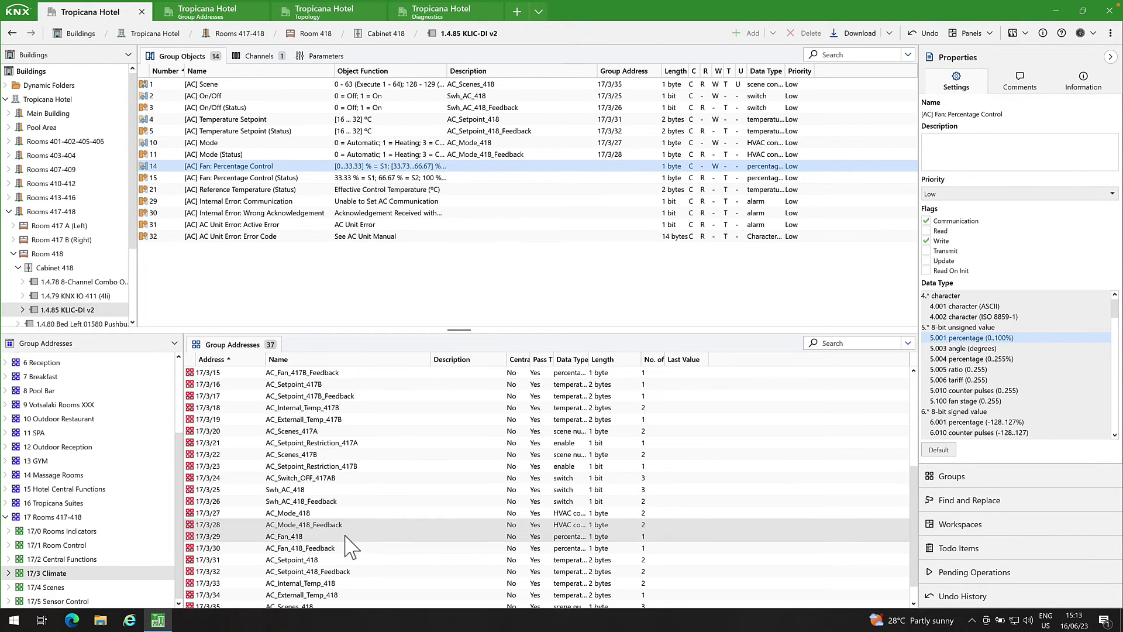
pyautogui.moveTo(315, 538); pyautogui.dragTo(478, 165)
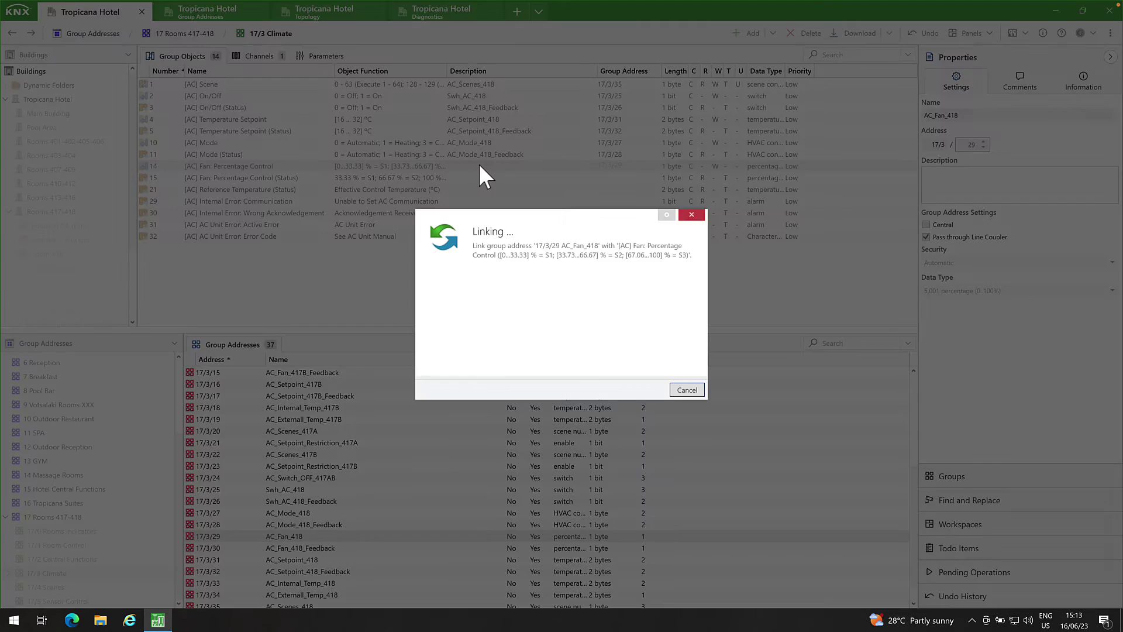
pyautogui.click(348, 548)
pyautogui.moveTo(368, 550); pyautogui.dragTo(475, 179)
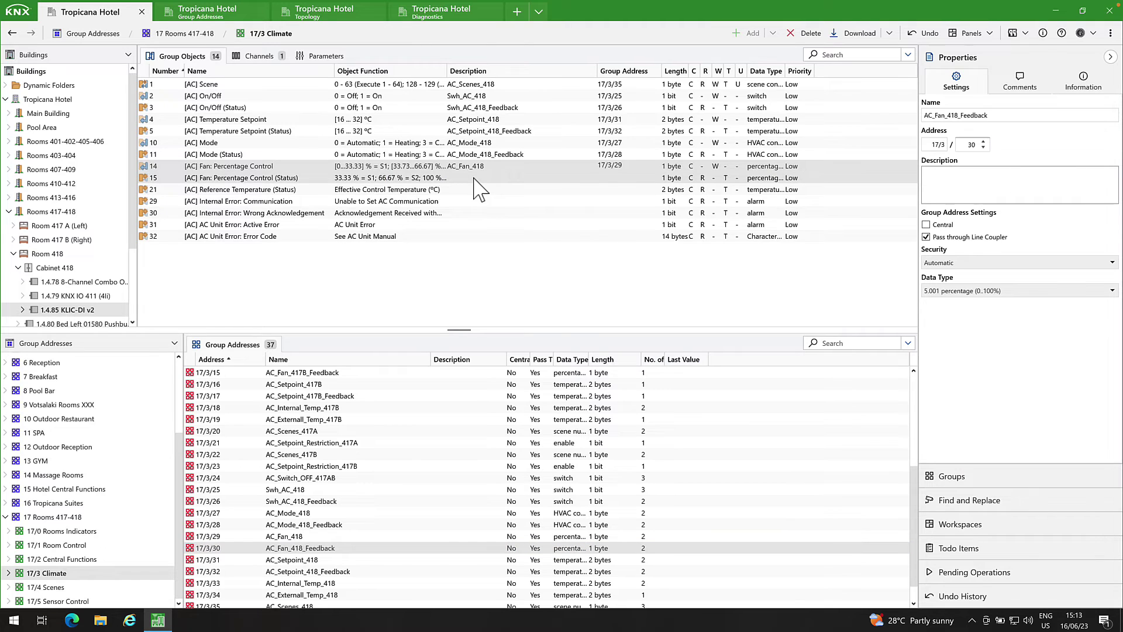
# Link 17/3/33 AC_Internal_Temp_418 to the [AC] Reference Temperature (Status) object and close the group addresses view
pyautogui.click(294, 191)
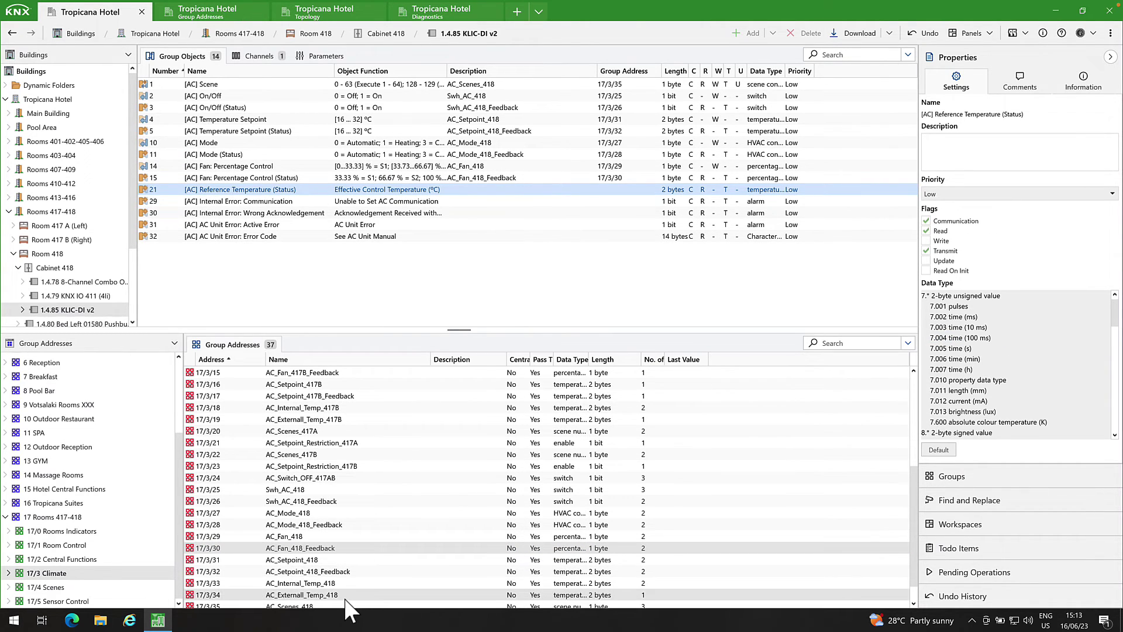
pyautogui.moveTo(327, 583); pyautogui.dragTo(475, 193)
pyautogui.click(174, 344)
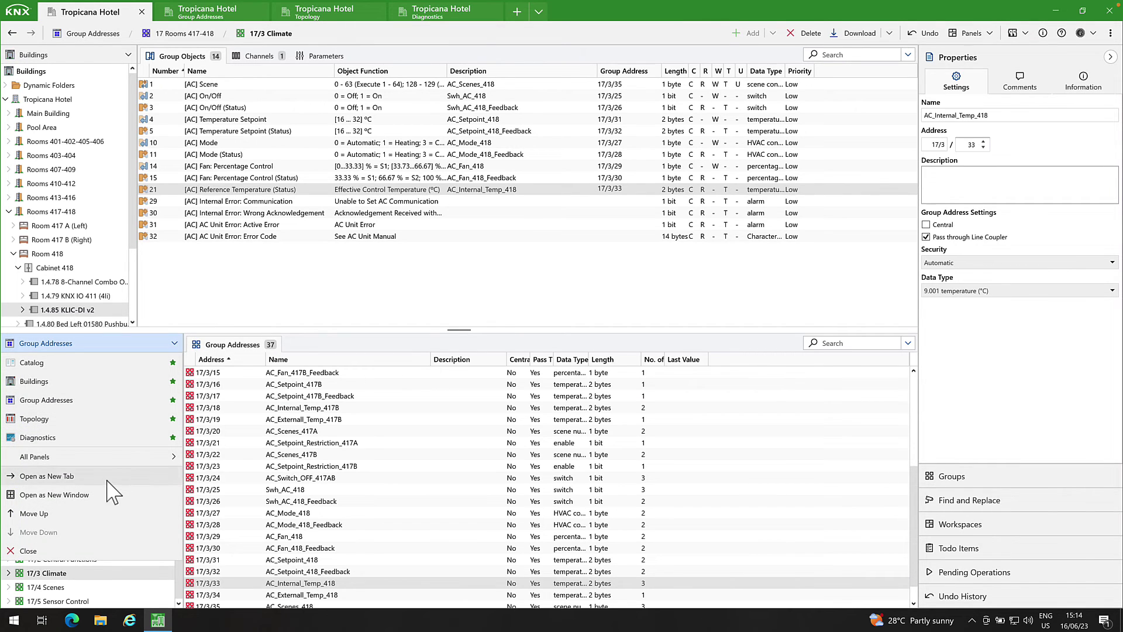
pyautogui.click(76, 559)
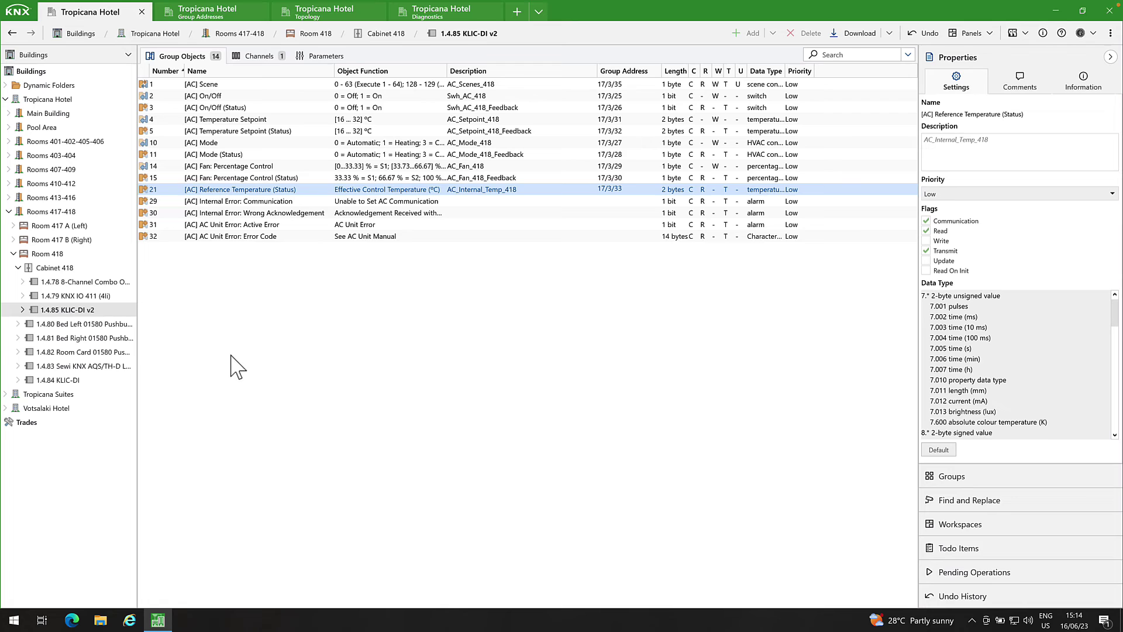
# Start a full download (Download All) to device 1.4.85 KLIC-DI v2 in Cabinet 418
pyautogui.click(58, 269)
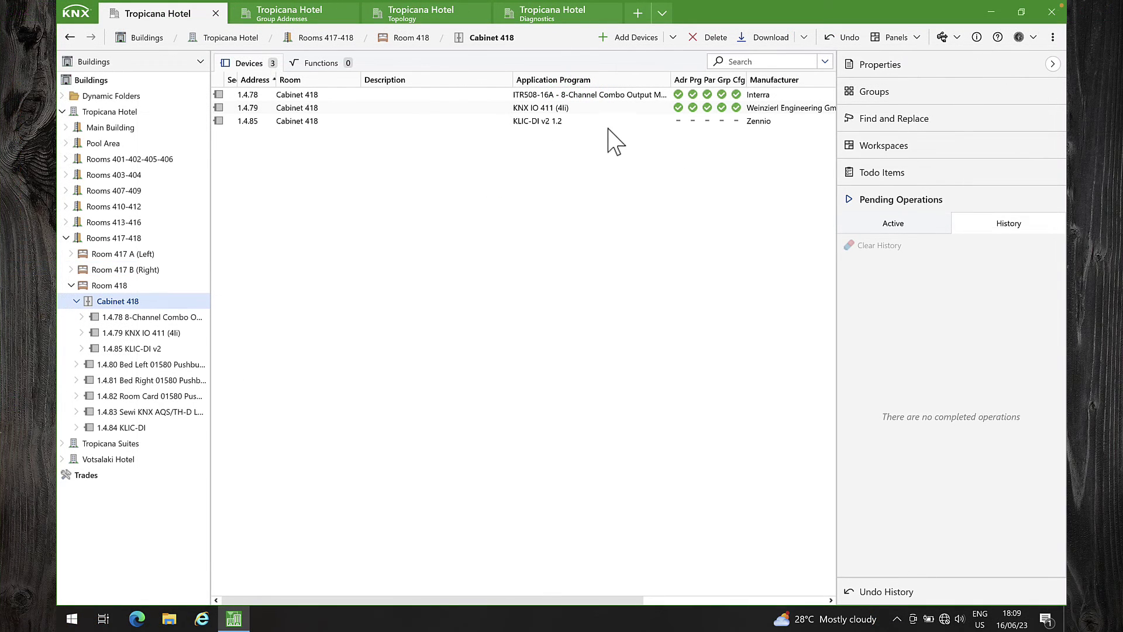
pyautogui.click(606, 122)
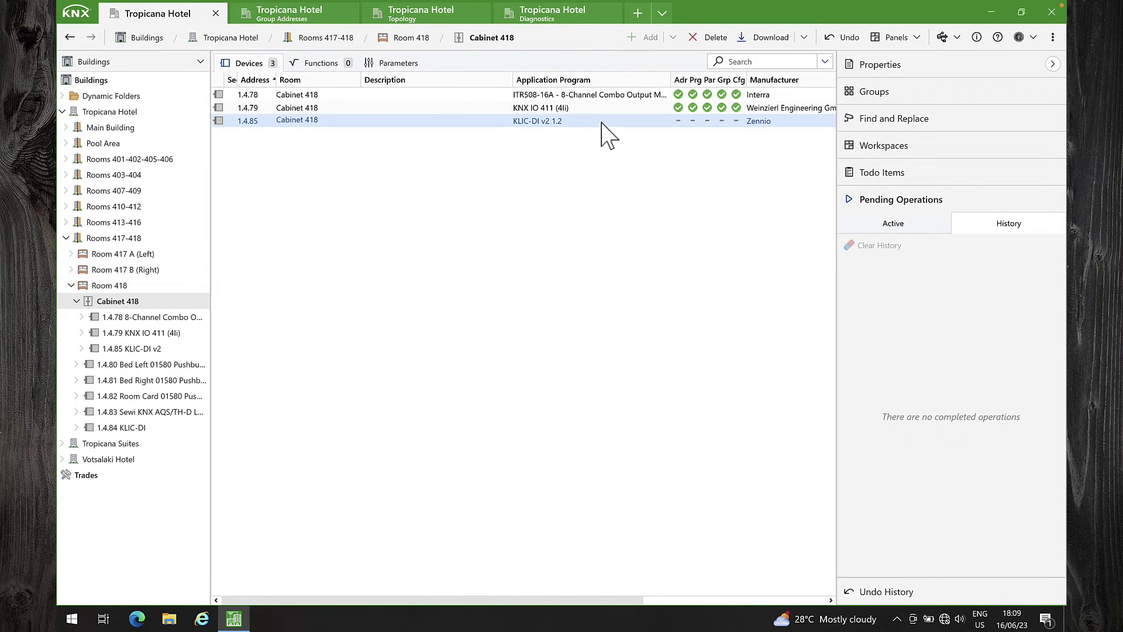
pyautogui.rightClick(603, 123)
pyautogui.moveTo(710, 156)
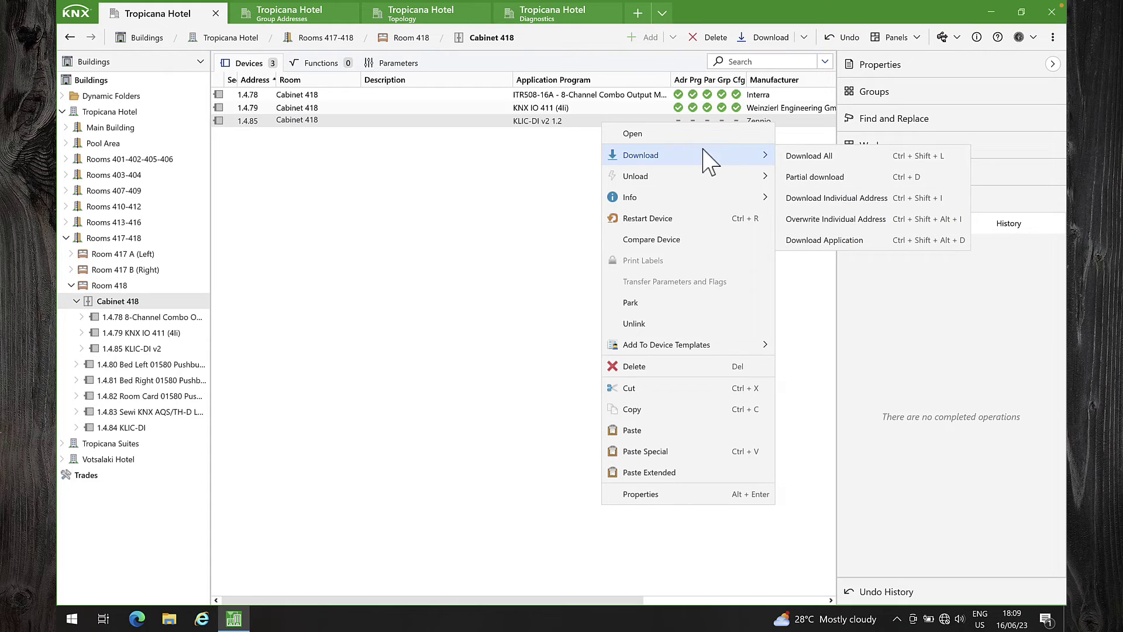
pyautogui.click(798, 156)
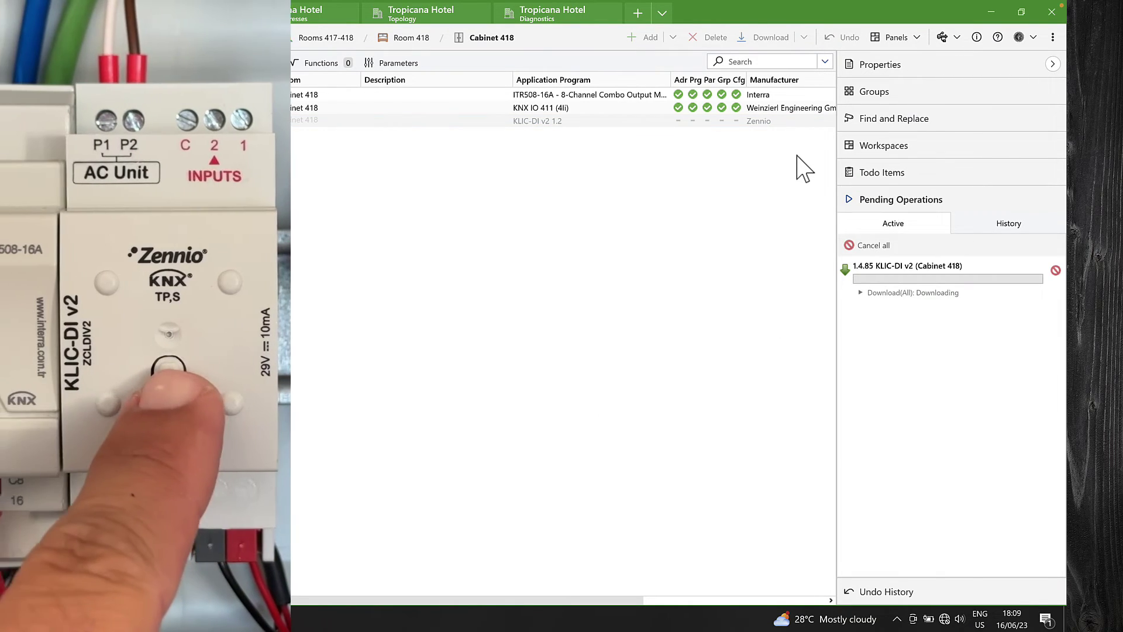